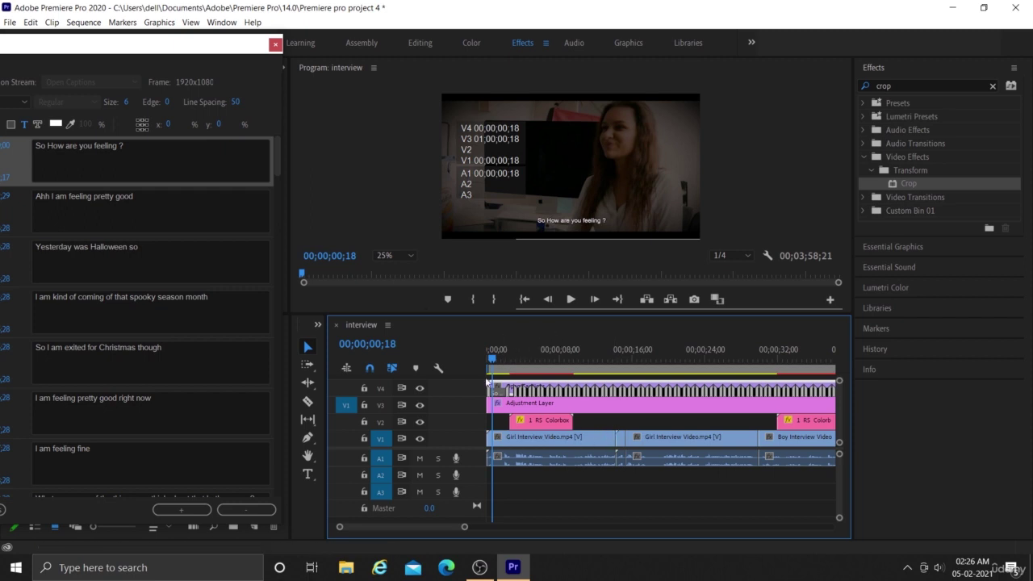
# Step: Play the interview from the start and split the girl interview clip at 00;00;02;23 with the Razor tool
pyautogui.click(308, 403)
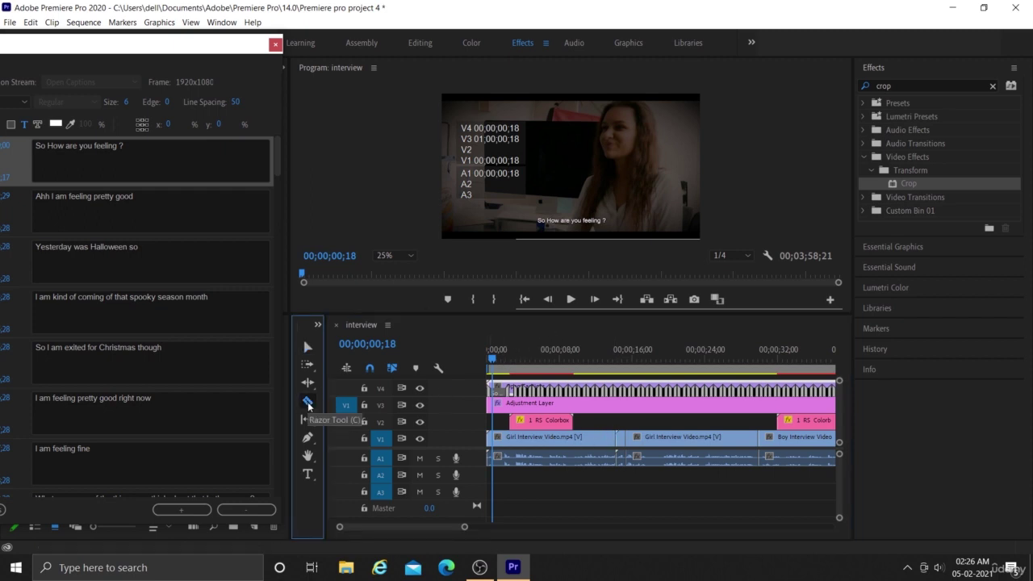
pyautogui.moveTo(495, 362); pyautogui.dragTo(495, 365)
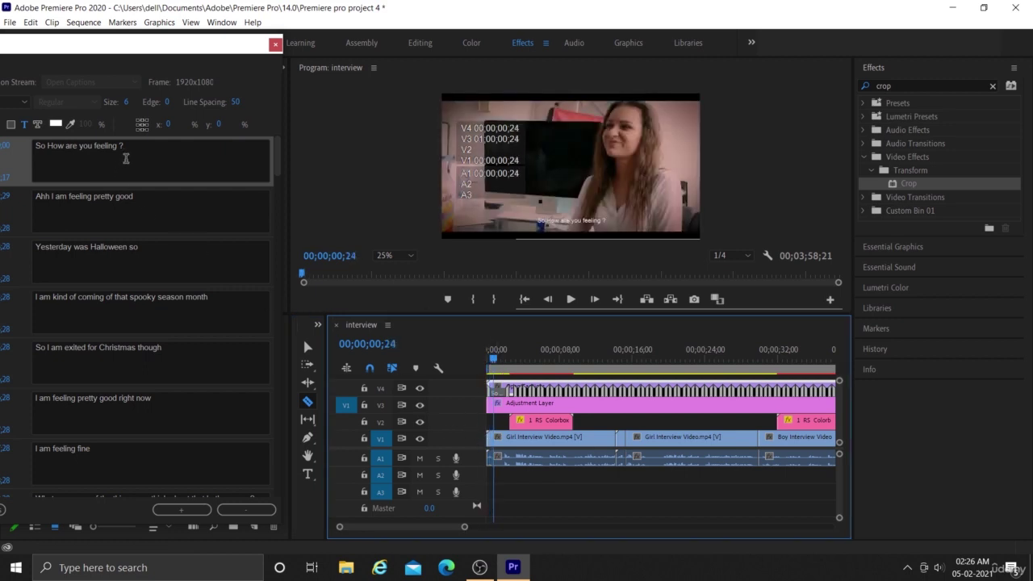
pyautogui.press('space')
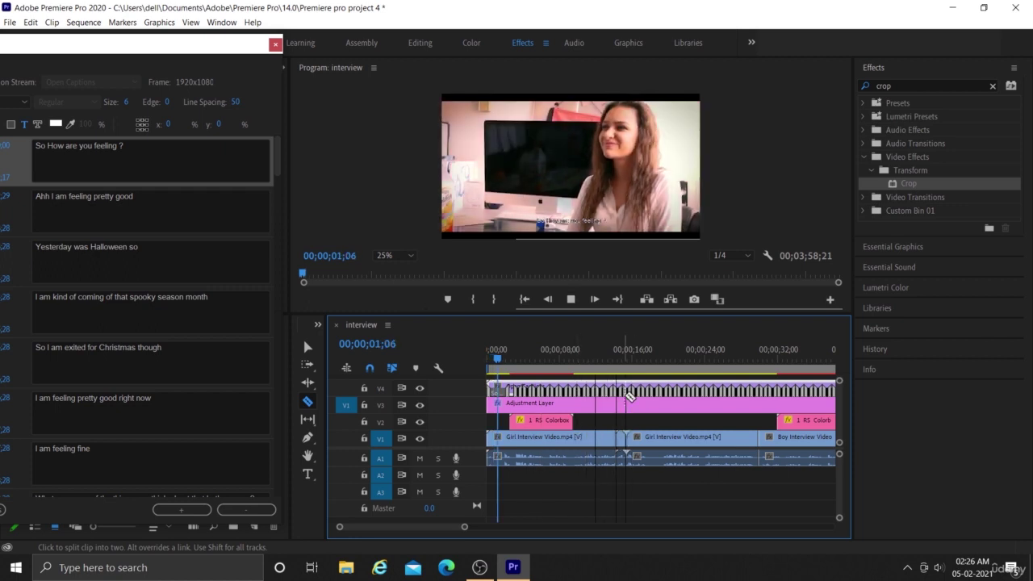
pyautogui.press('space')
pyautogui.click(516, 437)
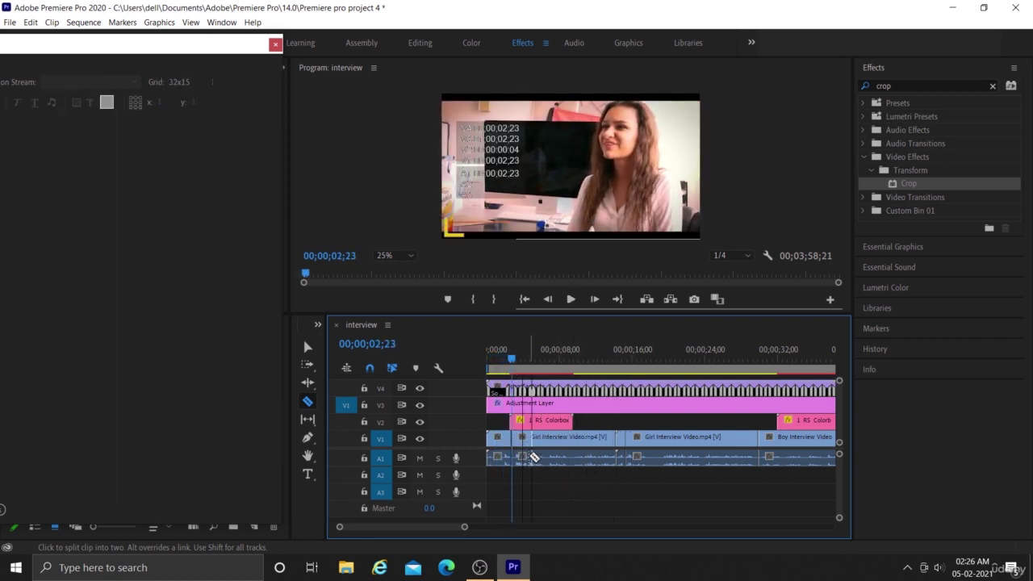
# Step: Select the open captions clip on V4 to bring back its caption list, and reactivate the Razor tool
pyautogui.click(186, 47)
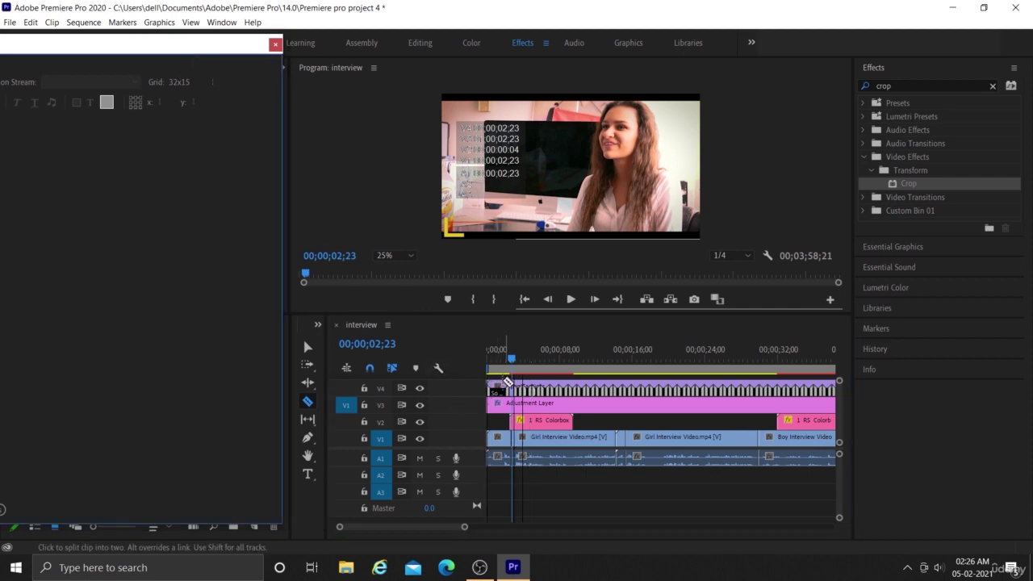
pyautogui.click(307, 346)
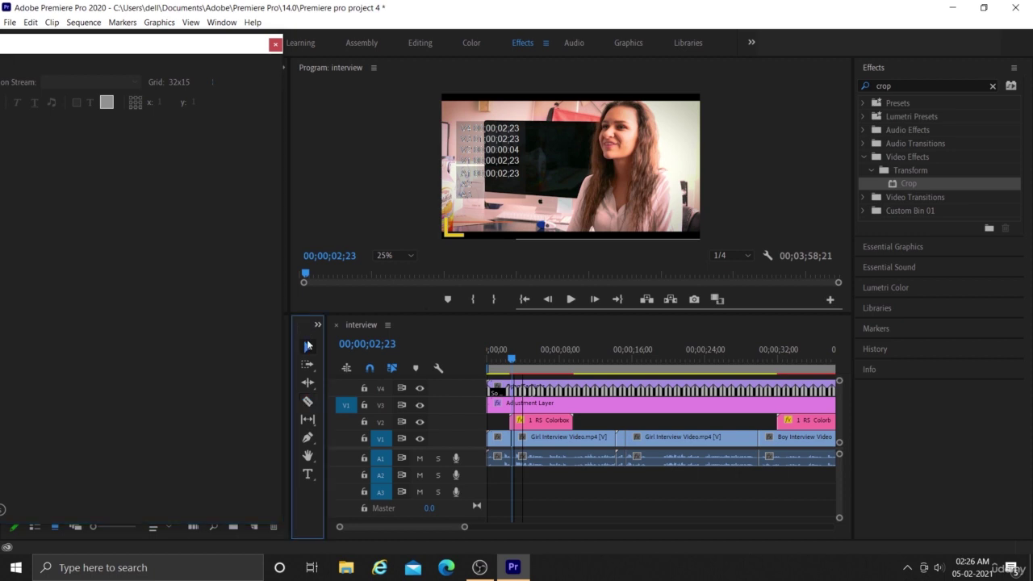
pyautogui.click(496, 390)
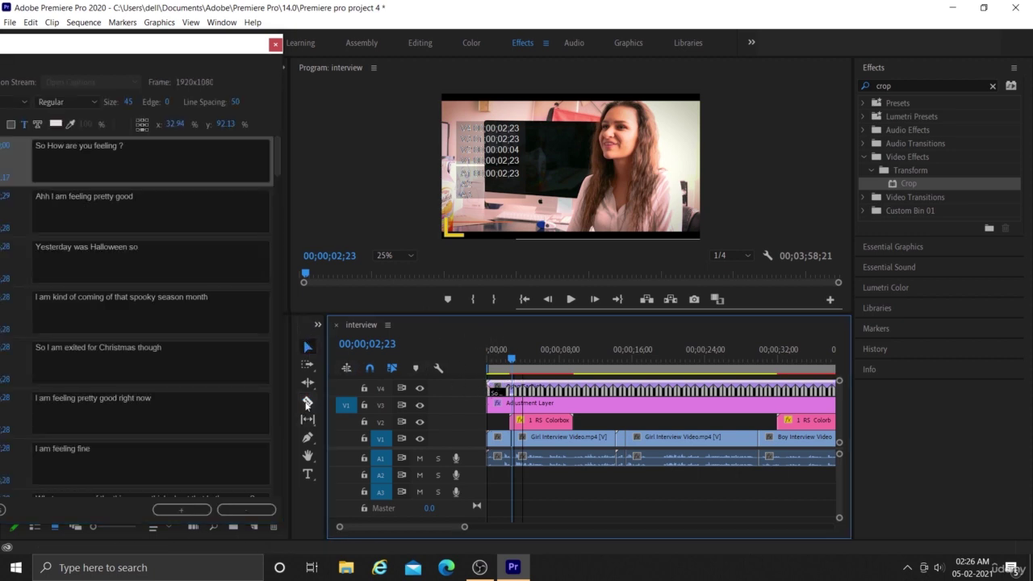
pyautogui.click(307, 402)
# Step: Play on through the next spoken line and split the girl interview clip at 00;00;05;06
pyautogui.press('space')
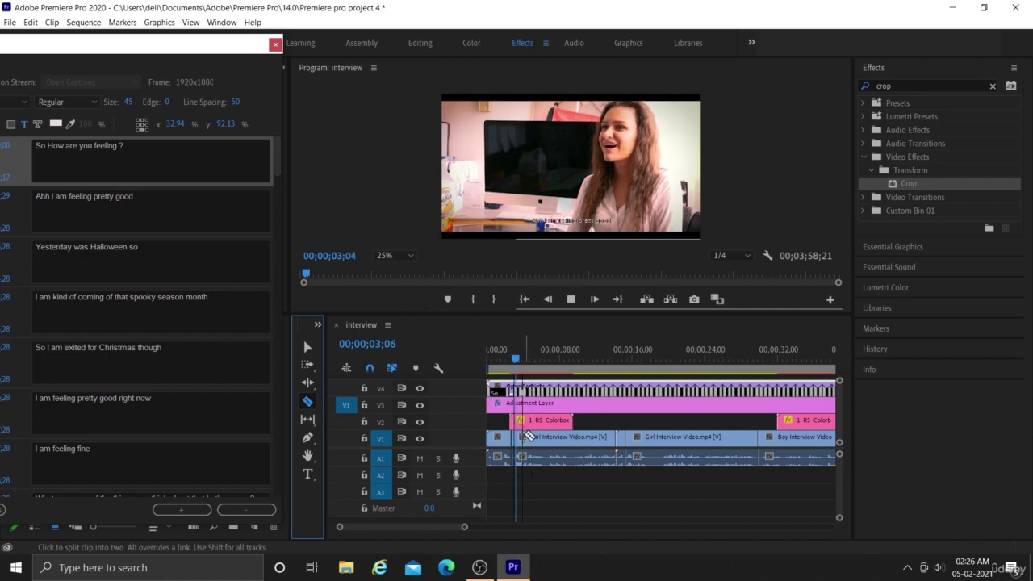
pyautogui.keyDown('shift'); pyautogui.click(568, 483); pyautogui.keyUp('shift')
pyautogui.press('space')
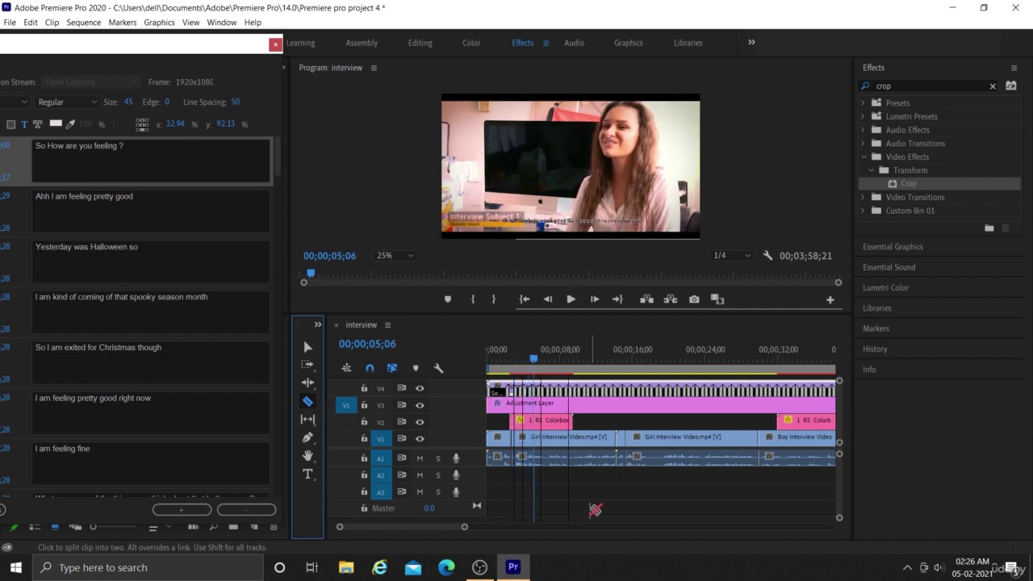
pyautogui.click(538, 438)
# Step: Play through the following lines and split the girl interview clip at 00;00;07;06 and 00;00;10;24
pyautogui.press('space')
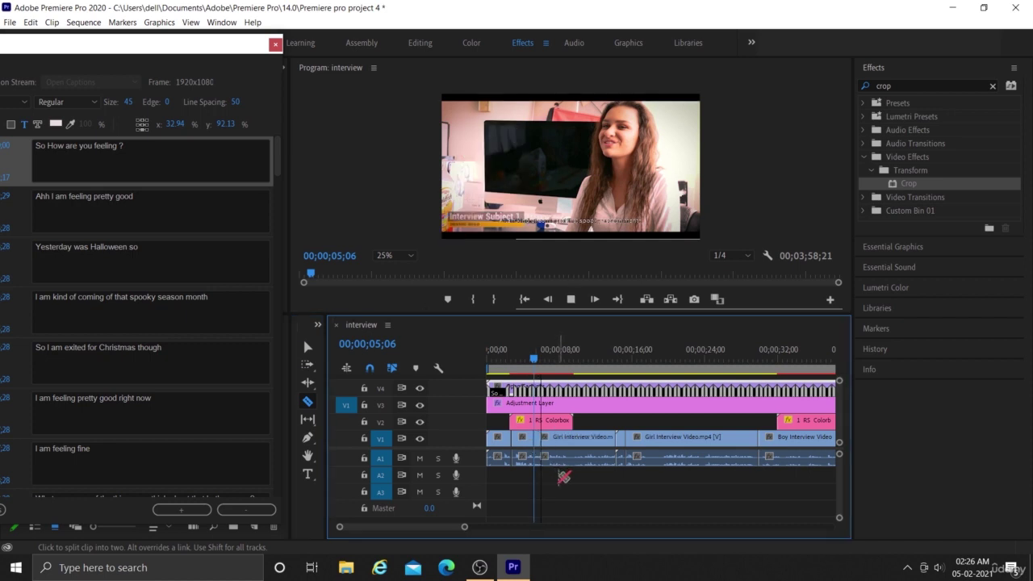
pyautogui.press('space')
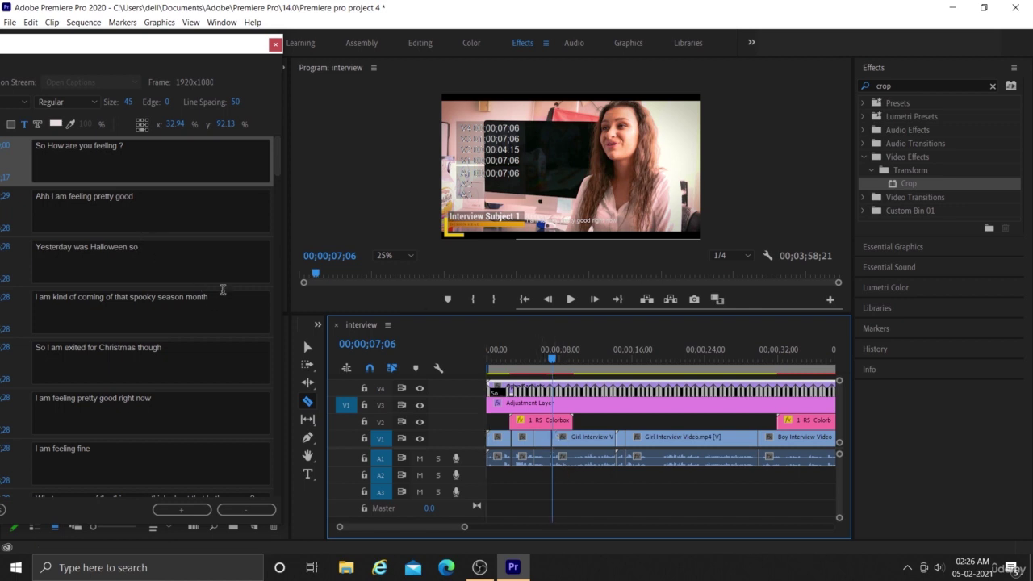
pyautogui.press('space')
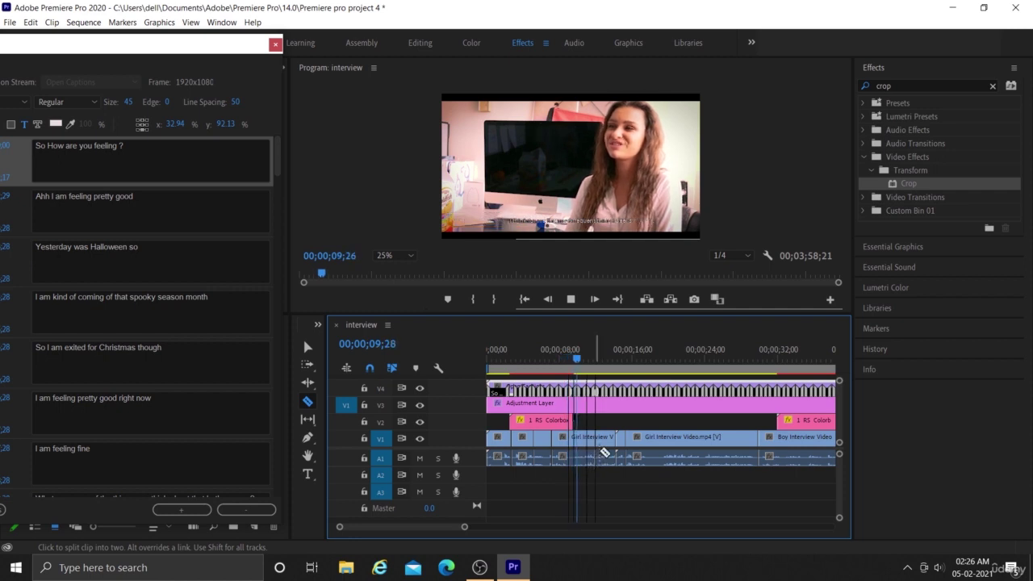
pyautogui.press('space')
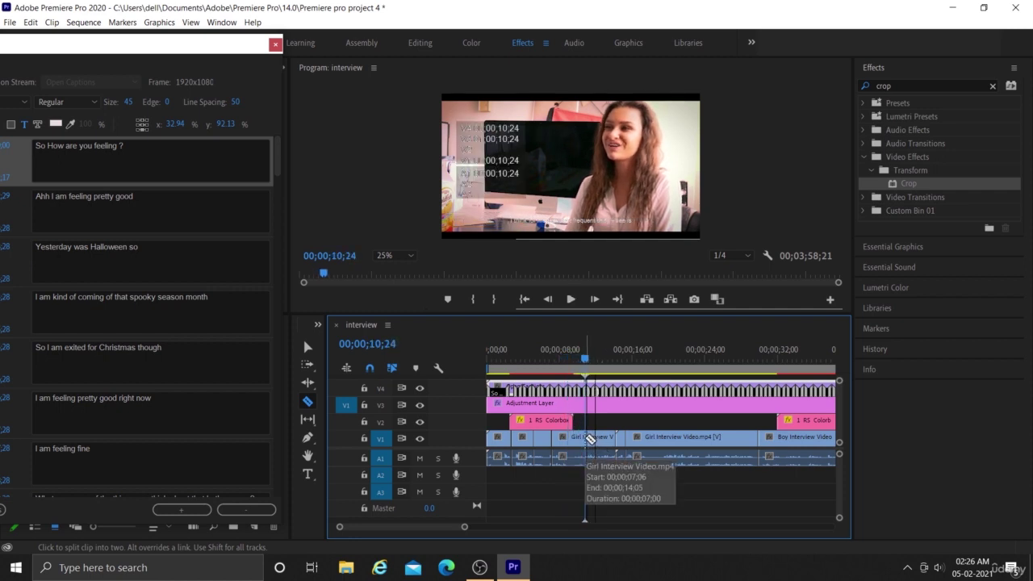
pyautogui.click(590, 439)
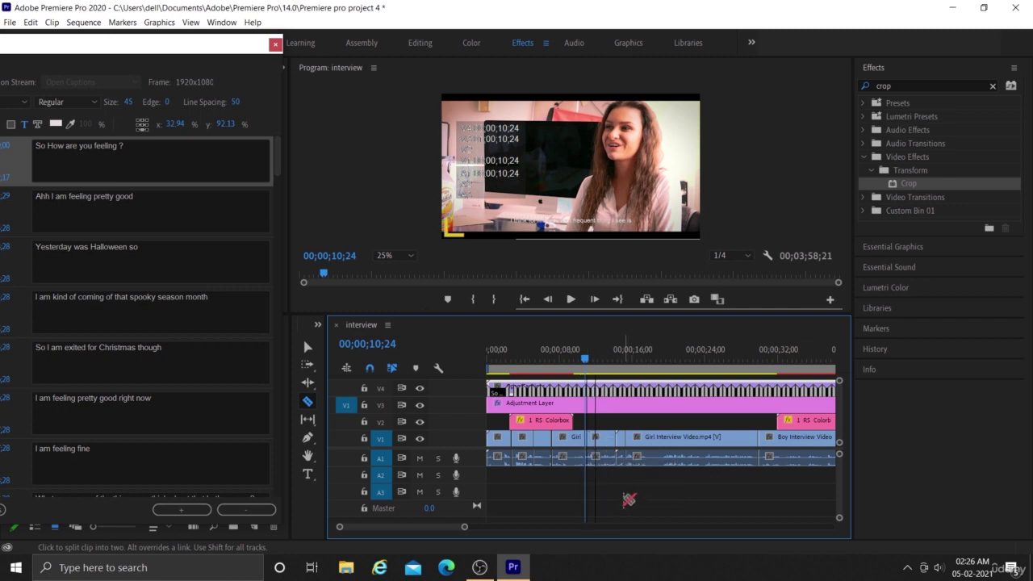
# Step: Play the next spoken line, fine-tune the playhead position and split the girl interview clip at 00;00;12;22
pyautogui.press('space')
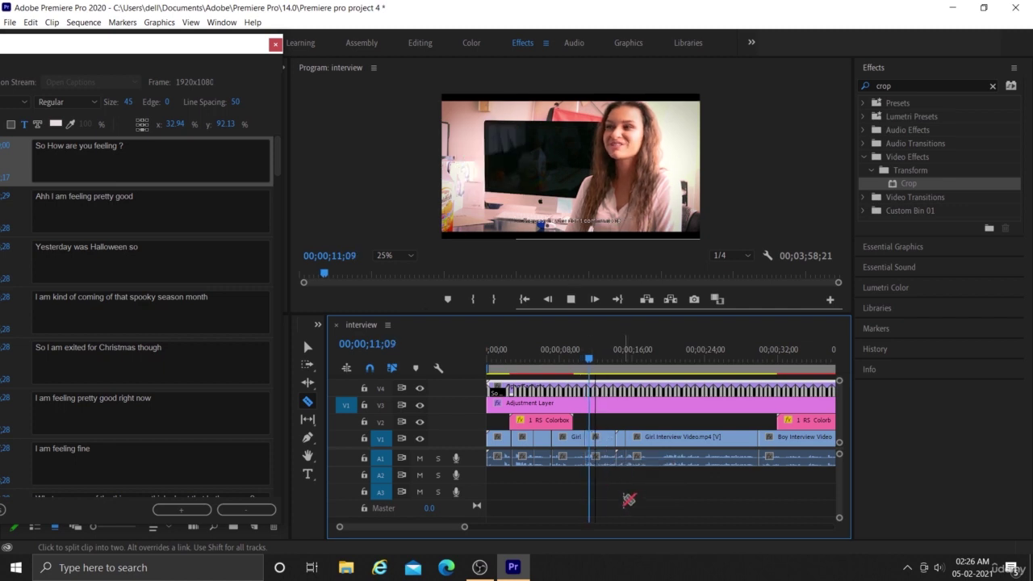
pyautogui.press('space')
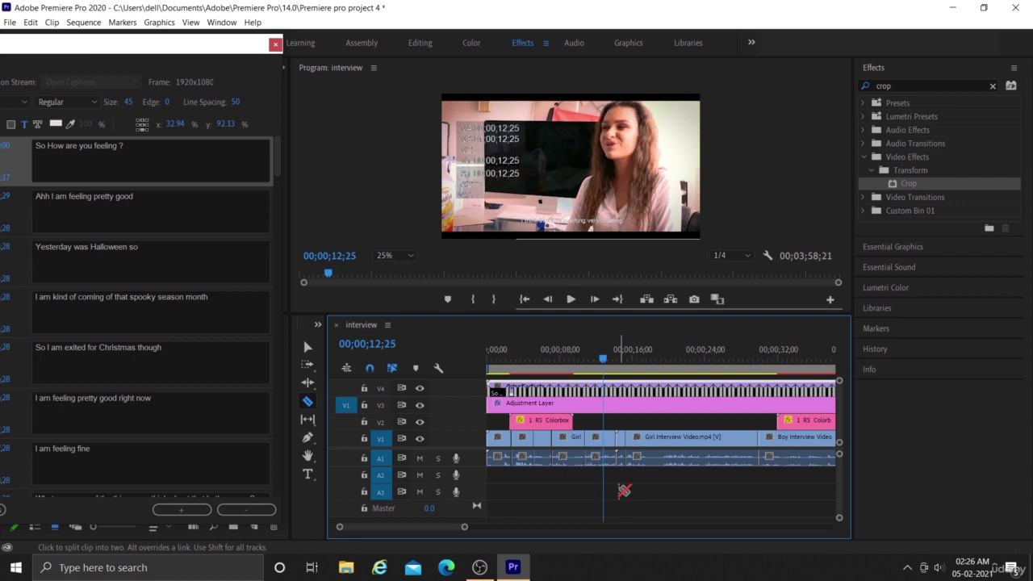
pyautogui.click(601, 357)
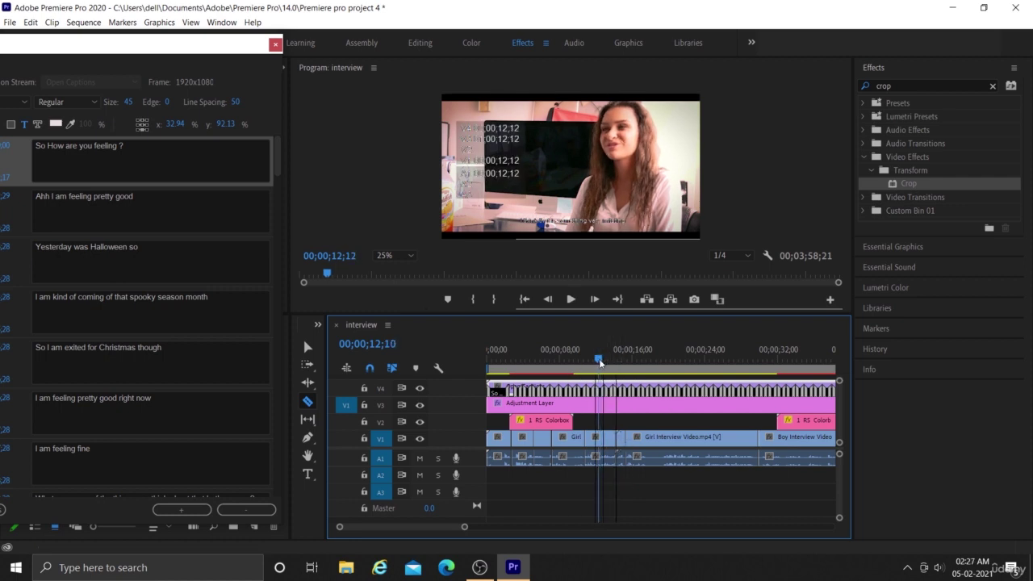
pyautogui.moveTo(600, 363); pyautogui.dragTo(602, 358)
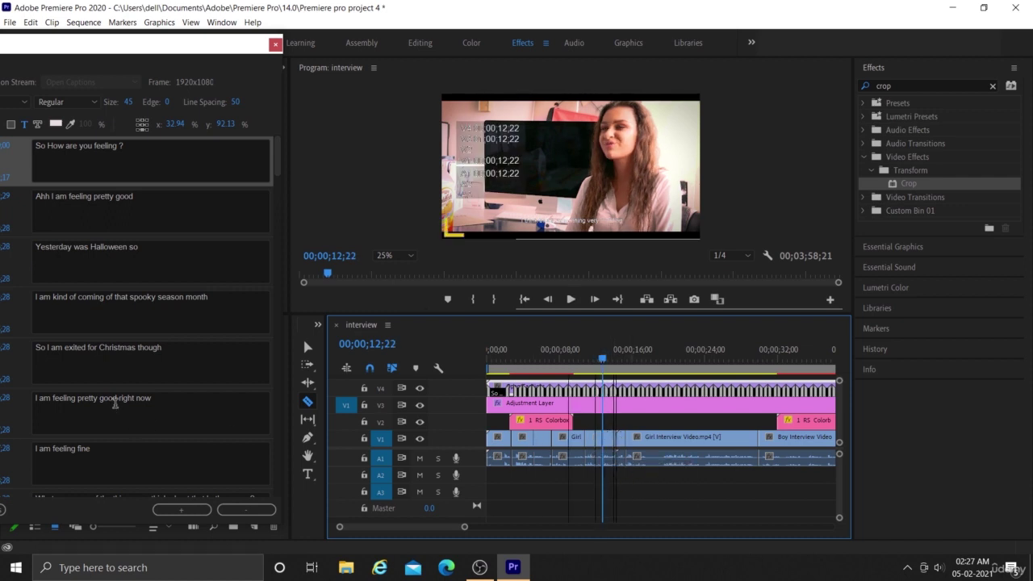
# Step: Play on while following the caption list, and split the second girl interview clip at 00;00;17;28
pyautogui.press('space')
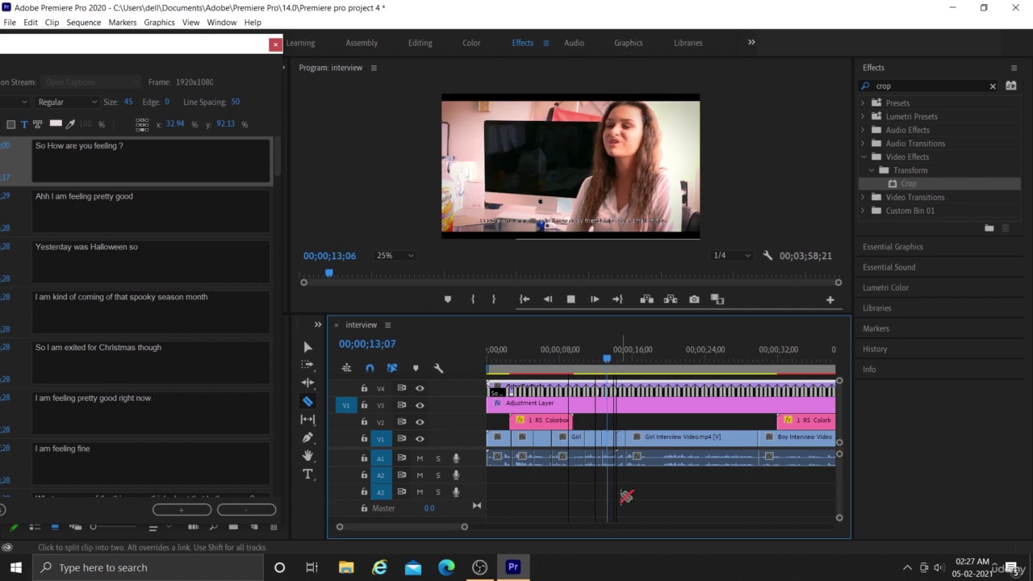
pyautogui.press('space')
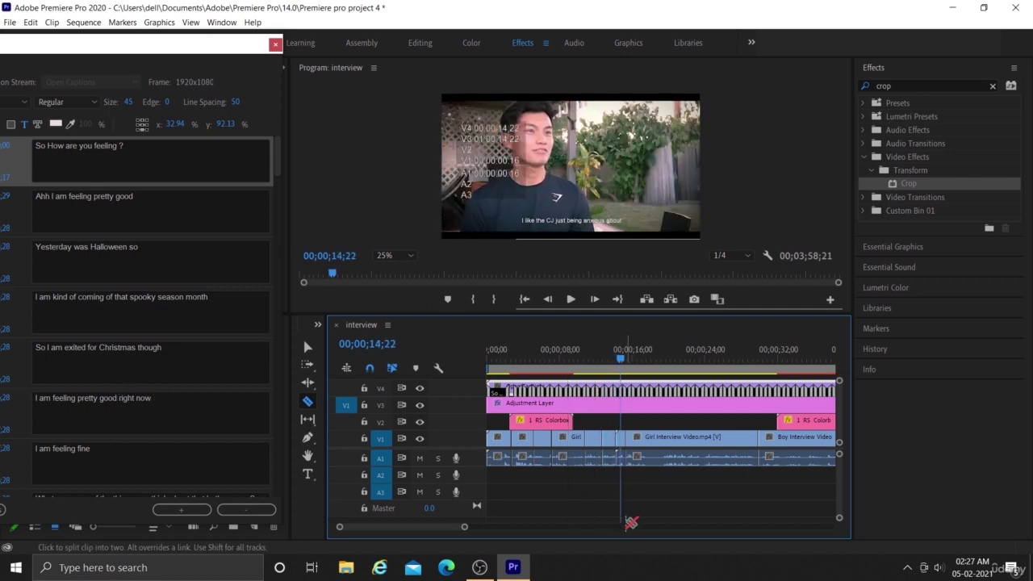
pyautogui.press('space')
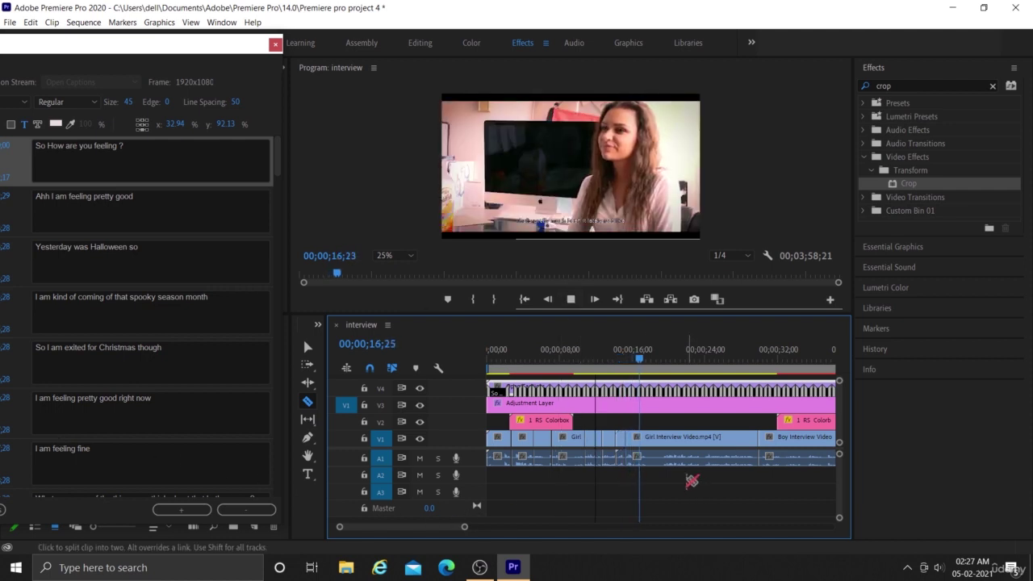
pyautogui.press('space')
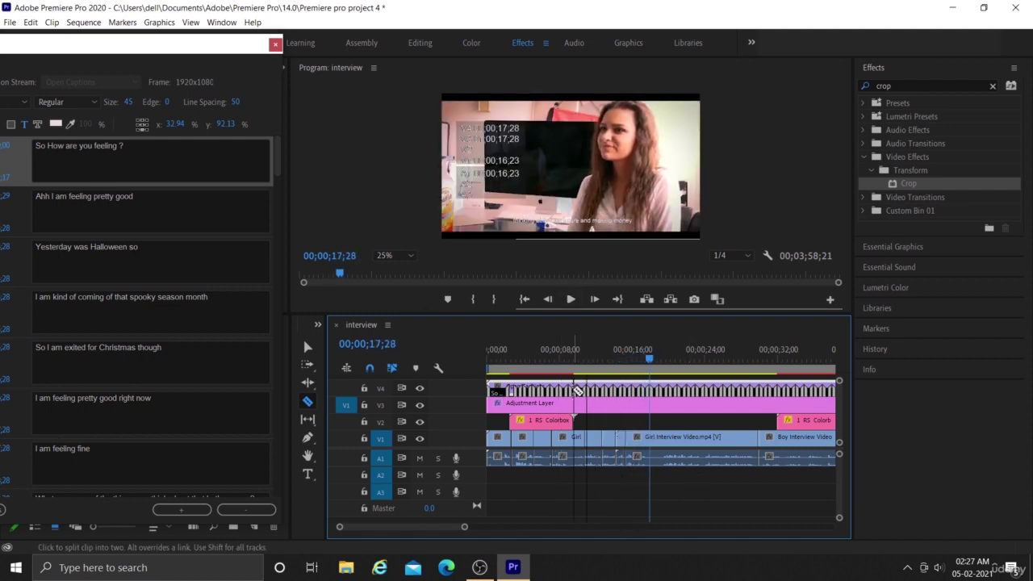
pyautogui.keyDown('shift'); pyautogui.click(573, 390); pyautogui.keyUp('shift')
pyautogui.moveTo(278, 169)
pyautogui.mouseDown()
pyautogui.moveTo(282, 193)
pyautogui.moveTo(281, 171)
pyautogui.mouseUp()
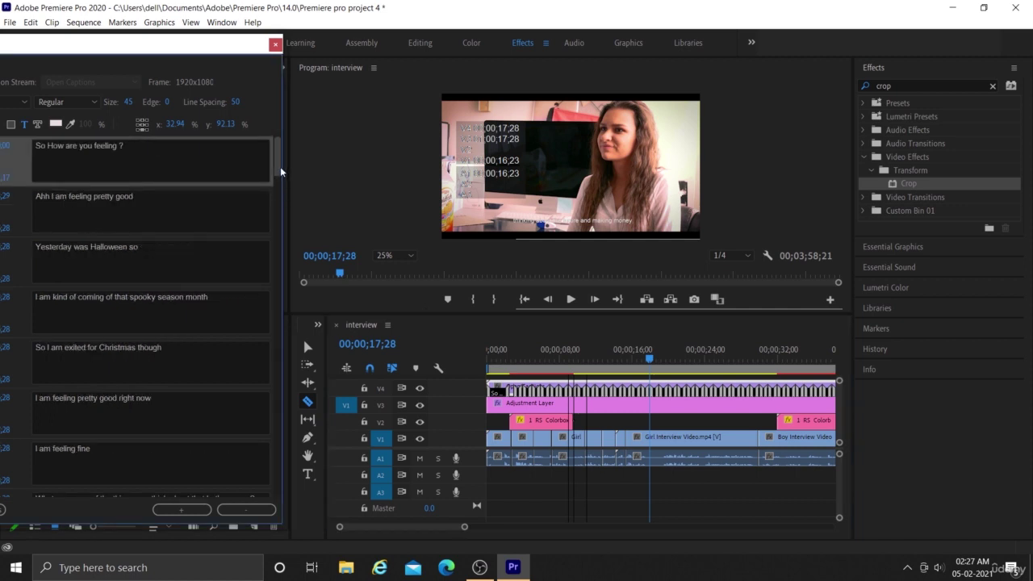
pyautogui.moveTo(280, 173); pyautogui.dragTo(289, 214)
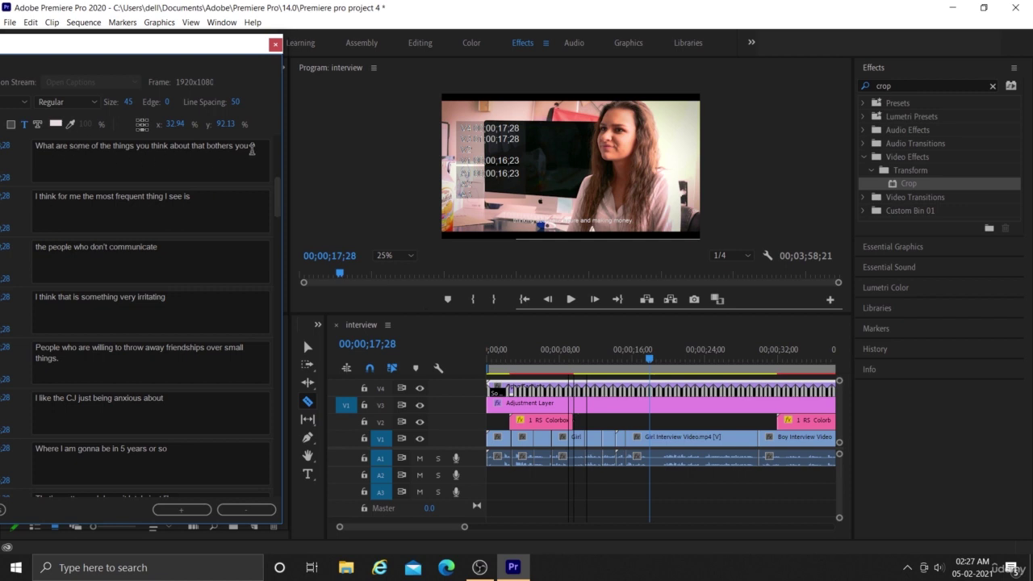
pyautogui.click(649, 438)
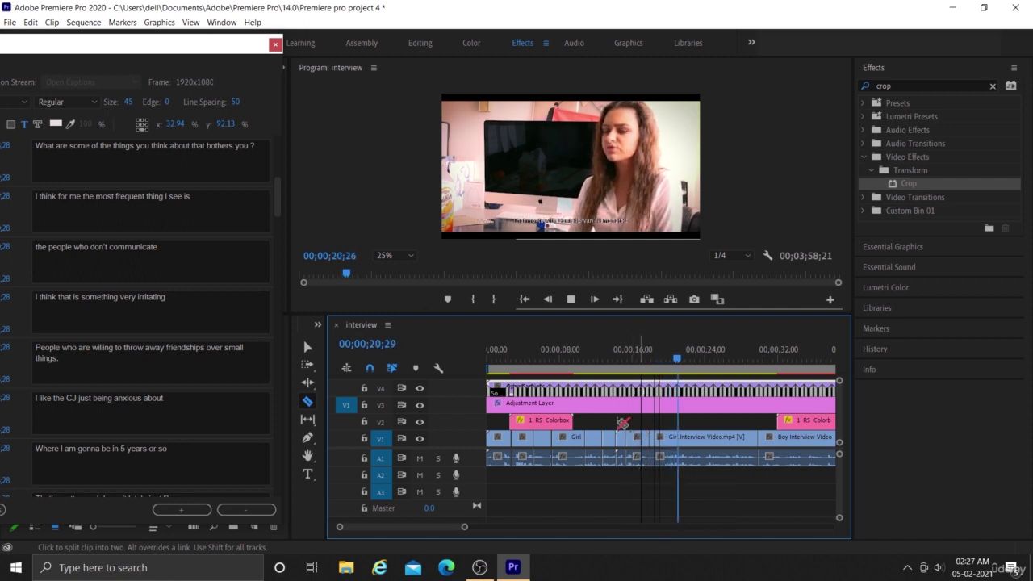
# Step: Play through the next two spoken lines and split the girl interview clip at 00;00;22;02 and 00;00;23;20
pyautogui.press('space')
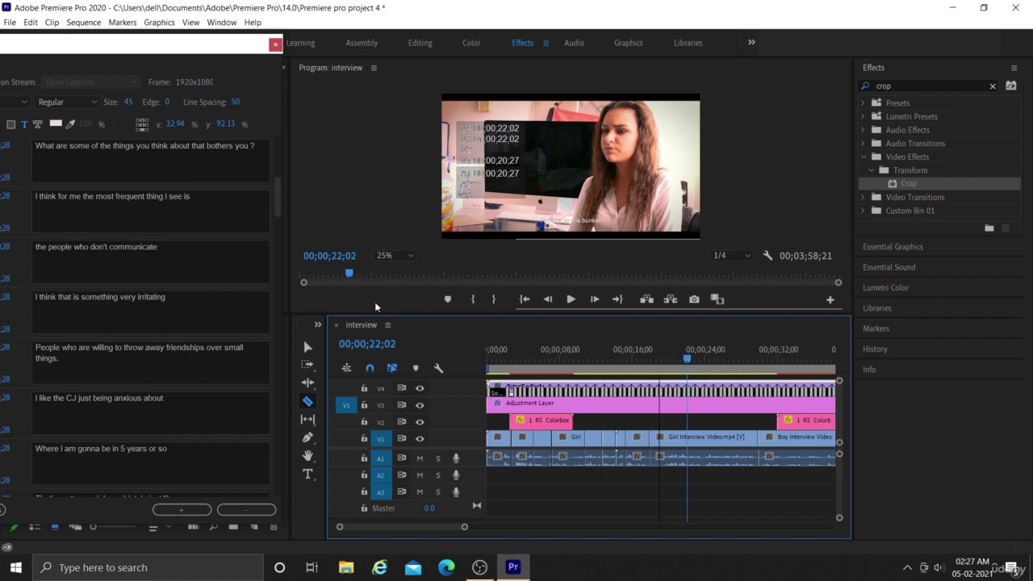
pyautogui.click(691, 438)
pyautogui.press('space')
pyautogui.press('space')
pyautogui.click(695, 360)
pyautogui.press('space')
pyautogui.press('space')
pyautogui.click(703, 437)
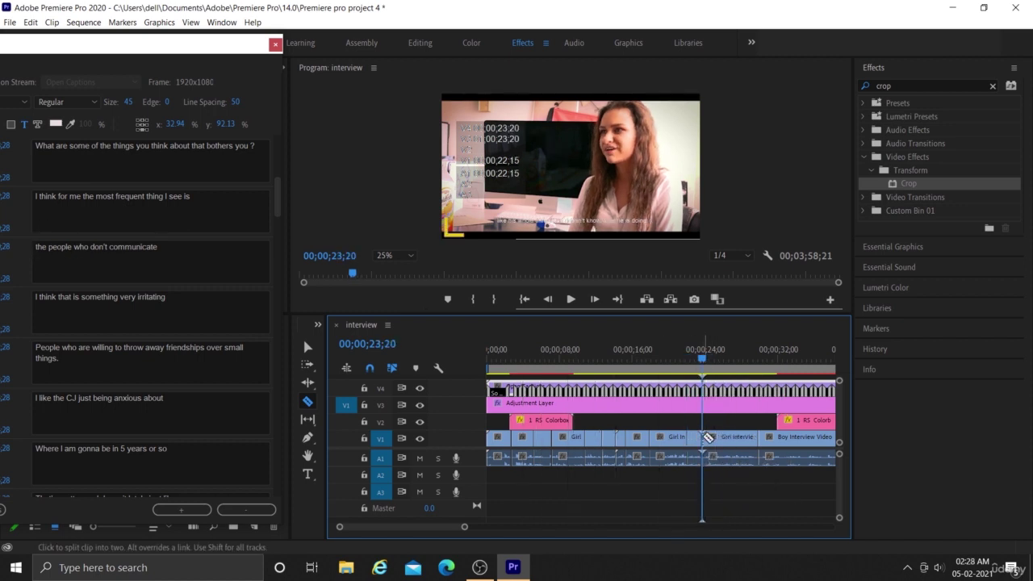
# Step: Continue splitting the girl and boy interview clips where each spoken line ends, up to 00;00;38;16
pyautogui.press('space')
pyautogui.press('space')
pyautogui.press('space')
pyautogui.press('space')
pyautogui.click(723, 437)
pyautogui.press('space')
pyautogui.press('space')
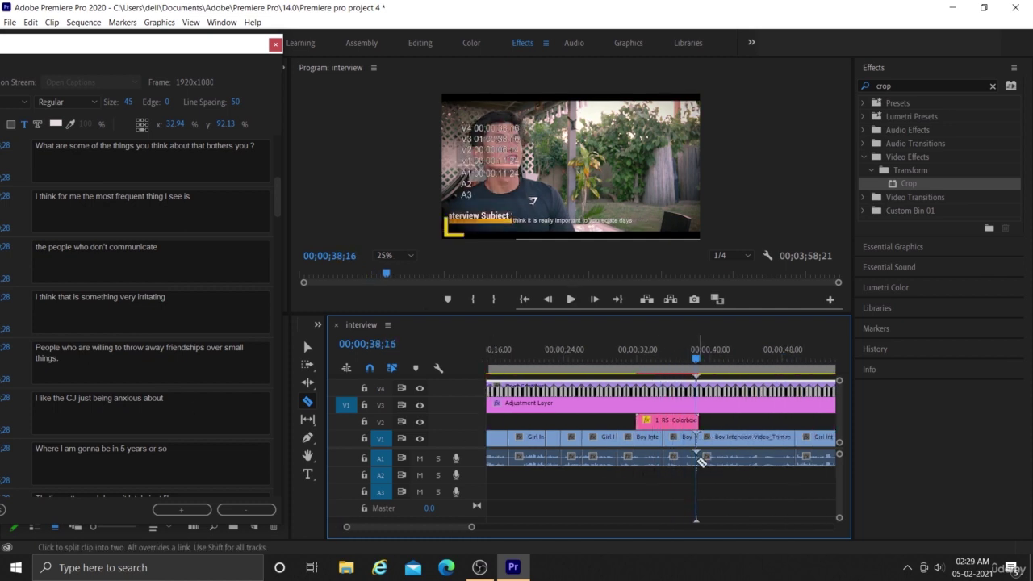
# Step: Advance the caption list, replay the boy interview after 00;00;38;16 and split it at about 00;00;42
pyautogui.press('space')
pyautogui.press('space')
pyautogui.moveTo(277, 206); pyautogui.dragTo(285, 240)
pyautogui.moveTo(737, 360); pyautogui.dragTo(700, 364)
pyautogui.press('space')
pyautogui.press('space')
pyautogui.click(715, 367)
pyautogui.press('space')
pyautogui.press('space')
pyautogui.click(729, 440)
# Step: Split the boy interview clip at about 00;00;44 and the following girl interview clip at 00;00;52;20
pyautogui.press('space')
pyautogui.press('space')
pyautogui.click(748, 439)
pyautogui.press('space')
pyautogui.press('space')
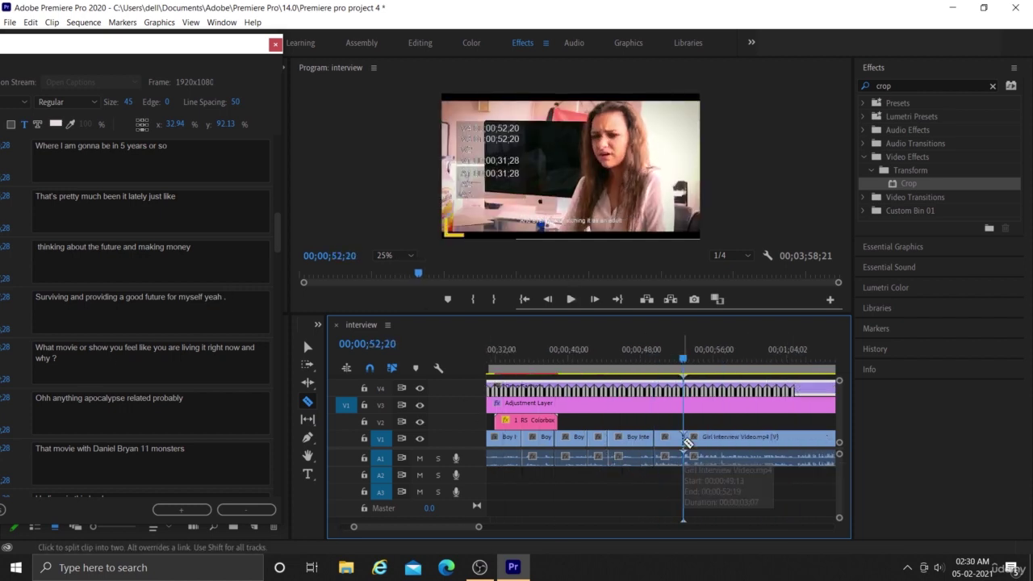
# Step: Play on alongside the caption list and split the girl interview clip at 00;00;56;10 and 00;00;59;13
pyautogui.press('space')
pyautogui.press('space')
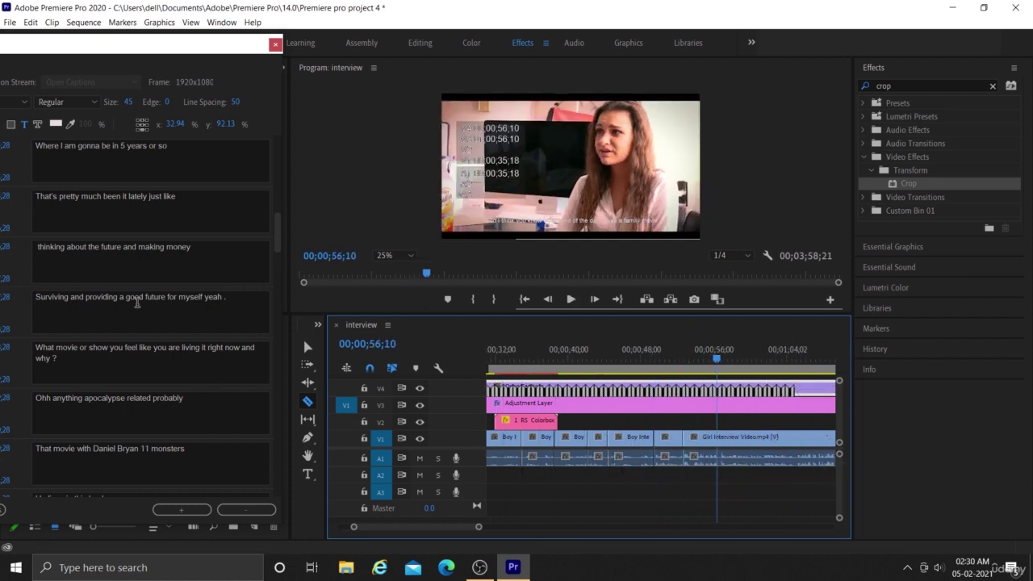
pyautogui.moveTo(277, 228); pyautogui.dragTo(279, 253)
pyautogui.click(717, 437)
pyautogui.press('space')
pyautogui.press('space')
pyautogui.click(744, 437)
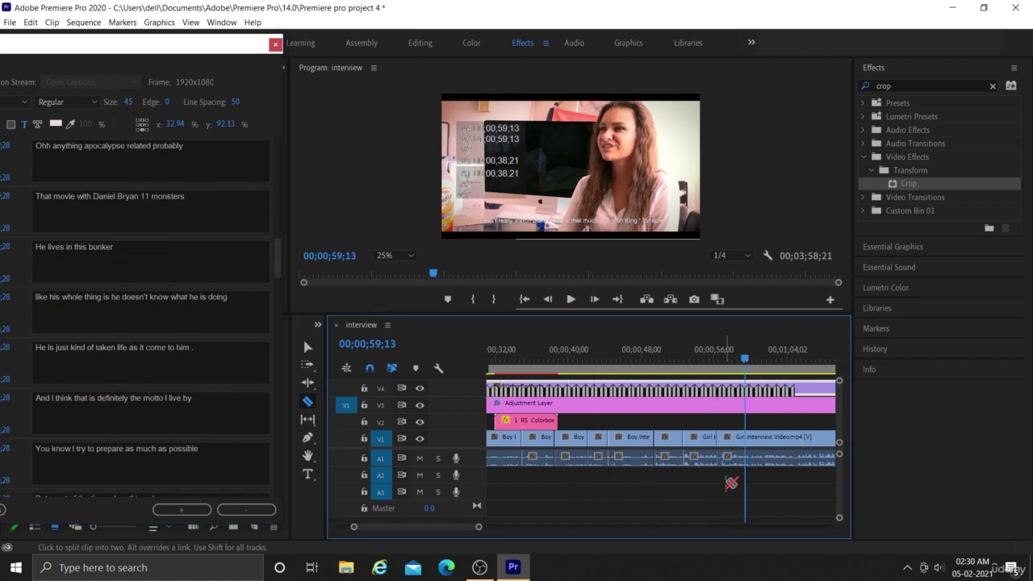
# Step: Play the next two spoken lines and split the girl interview clip at about 00;01;01 and 00;01;04
pyautogui.press('space')
pyautogui.press('space')
pyautogui.click(762, 439)
pyautogui.press('space')
pyautogui.press('space')
pyautogui.click(791, 436)
# Step: Play three more spoken lines and split the girl interview clip at about 00;01;08, 00;01;11 and 00;01;13
pyautogui.scroll(-3, 811, 496)
pyautogui.press('space')
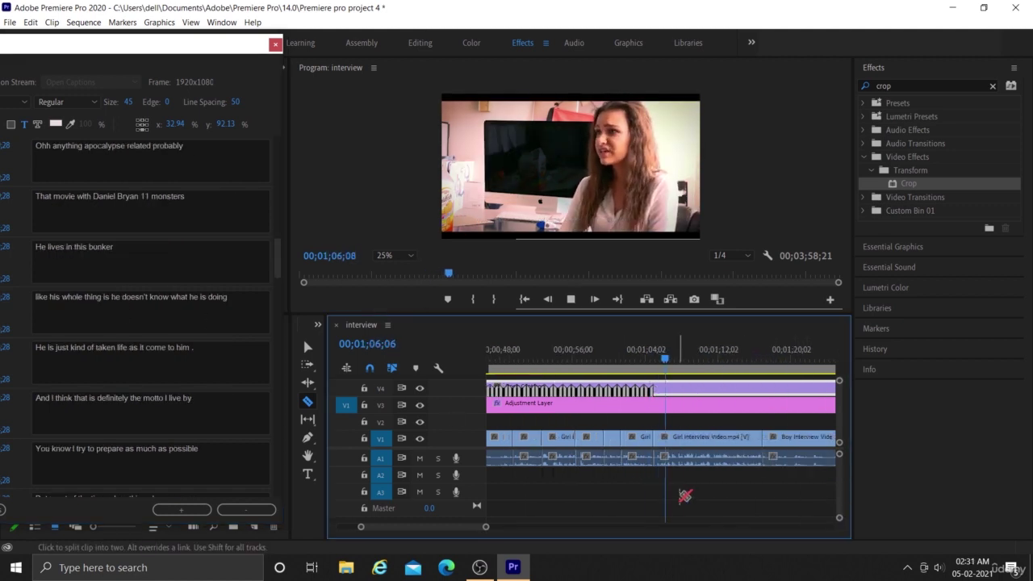
pyautogui.press('space')
pyautogui.click(686, 440)
pyautogui.press('space')
pyautogui.click(710, 437)
pyautogui.press('space')
pyautogui.click(731, 438)
# Step: Advance the caption list, play into the boy interview and split its clip at about 00;01;24
pyautogui.moveTo(278, 268); pyautogui.dragTo(278, 301)
pyautogui.scroll(-1, 191, 157)
pyautogui.press('space')
pyautogui.click(769, 476)
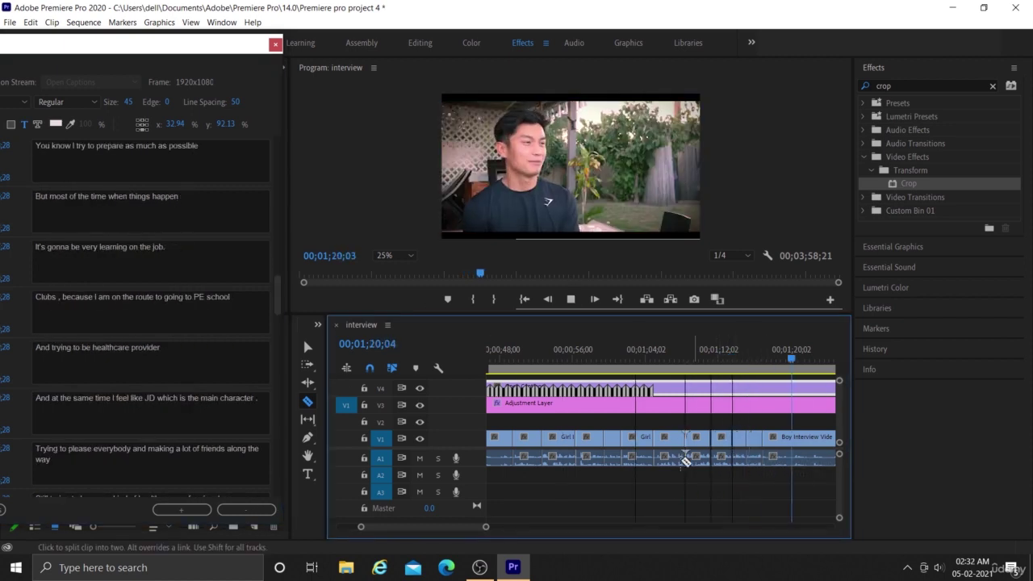
pyautogui.press('space')
pyautogui.press('space')
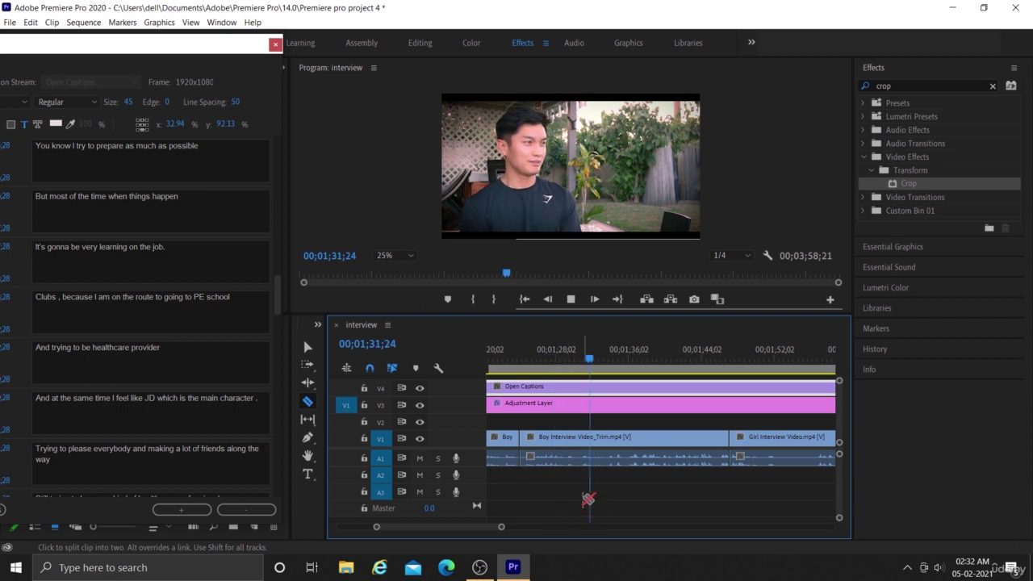
# Step: Replay the boy interview from about 00;01;24, split it at about 00;01;27 and resume playback
pyautogui.press('space')
pyautogui.click(521, 353)
pyautogui.press('space')
pyautogui.press('space')
pyautogui.click(551, 438)
pyautogui.press('space')
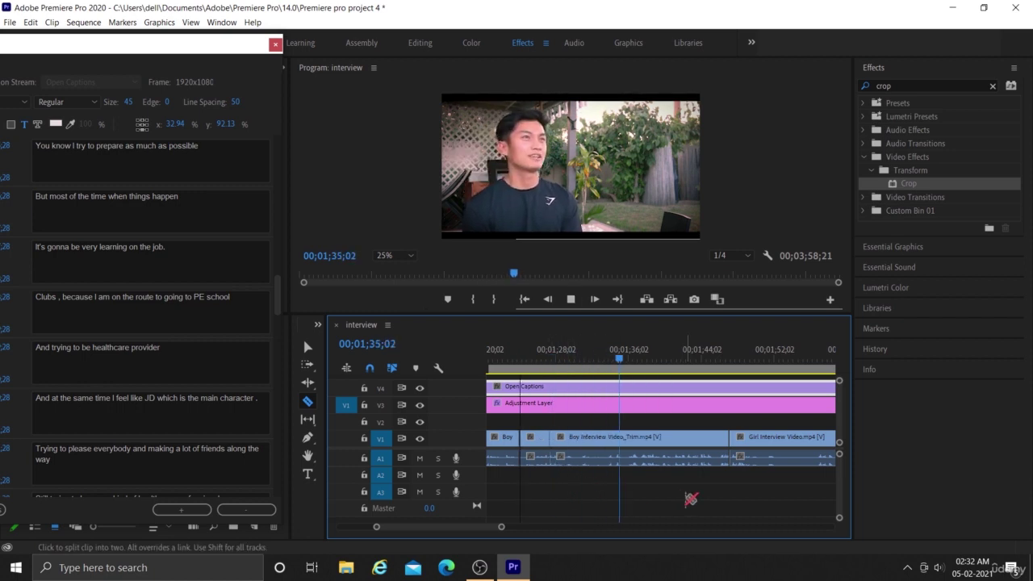
# Step: Play on through the boy interview and split its clip at about 00;01;37 and 00;01;41
pyautogui.press('space')
pyautogui.click(635, 438)
pyautogui.press('space')
pyautogui.press('space')
pyautogui.click(678, 437)
# Step: Advance the caption list, play into the girl interview and split its clip at about 00;01;50 and after the next spoken line
pyautogui.moveTo(279, 299); pyautogui.dragTo(280, 330)
pyautogui.press('space')
pyautogui.press('space')
pyautogui.click(759, 438)
pyautogui.press('space')
pyautogui.hotkey('ctrl', 'k')
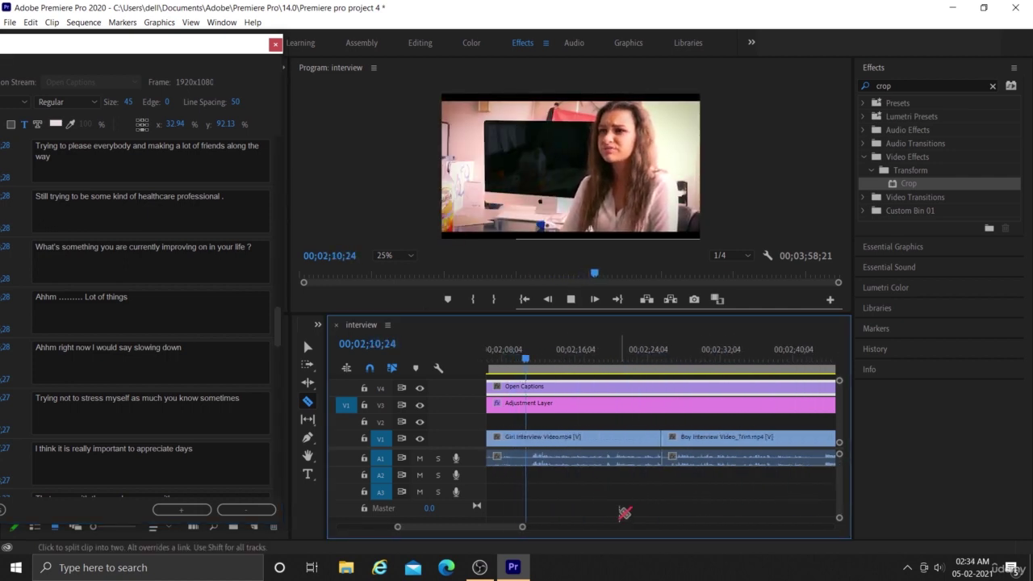
# Step: Play the next spoken lines and split the girl interview clip at about 00;02;12 and 00;02;14
pyautogui.press('space')
pyautogui.click(541, 438)
pyautogui.press('space')
pyautogui.press('space')
pyautogui.moveTo(565, 359); pyautogui.dragTo(560, 362)
pyautogui.click(560, 439)
# Step: Advance the caption list and split the girl interview clip at about 00;02;16 and 00;02;19
pyautogui.moveTo(277, 334); pyautogui.dragTo(286, 368)
pyautogui.press('space')
pyautogui.press('space')
pyautogui.click(577, 438)
pyautogui.press('space')
pyautogui.hotkey('ctrl', 'k')
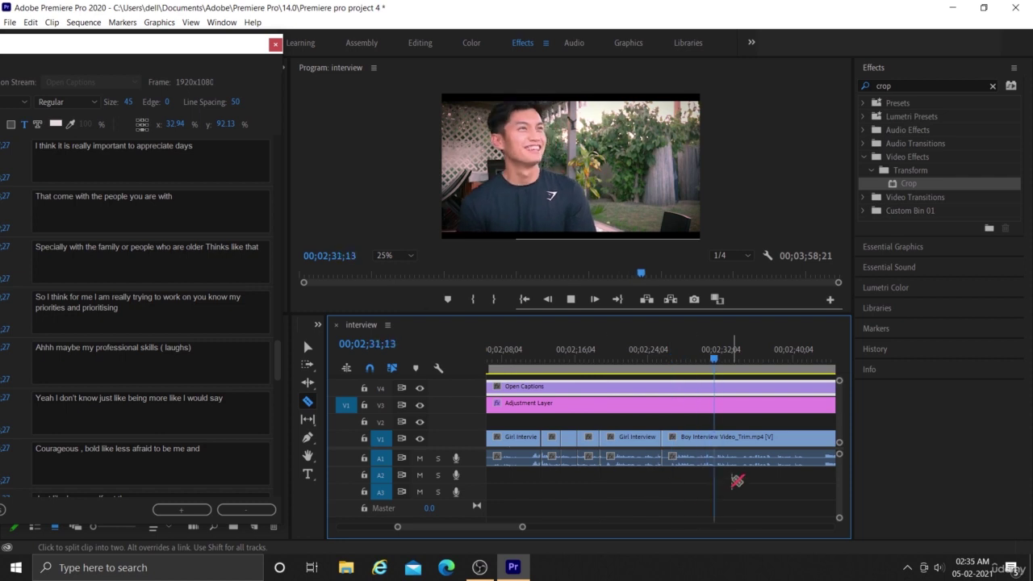
# Step: Split the boy interview clip at about 00;02;33, 00;02;39 and 00;02;47, replaying the footage to find the line ends
pyautogui.hotkey('ctrl', 'k')
pyautogui.hotkey('ctrl', 'k')
pyautogui.press('space')
pyautogui.click(630, 356)
pyautogui.press('space')
pyautogui.press('space')
pyautogui.click(633, 439)
# Step: Advance the caption list to "Your favourite Disney movie and why?" and split the interview footage at about 00;02;52, 00;02;55 and 00;02;58
pyautogui.moveTo(277, 360); pyautogui.dragTo(283, 414)
pyautogui.press('space')
pyautogui.press('space')
pyautogui.click(678, 440)
pyautogui.press('space')
pyautogui.click(709, 439)
pyautogui.click(736, 440)
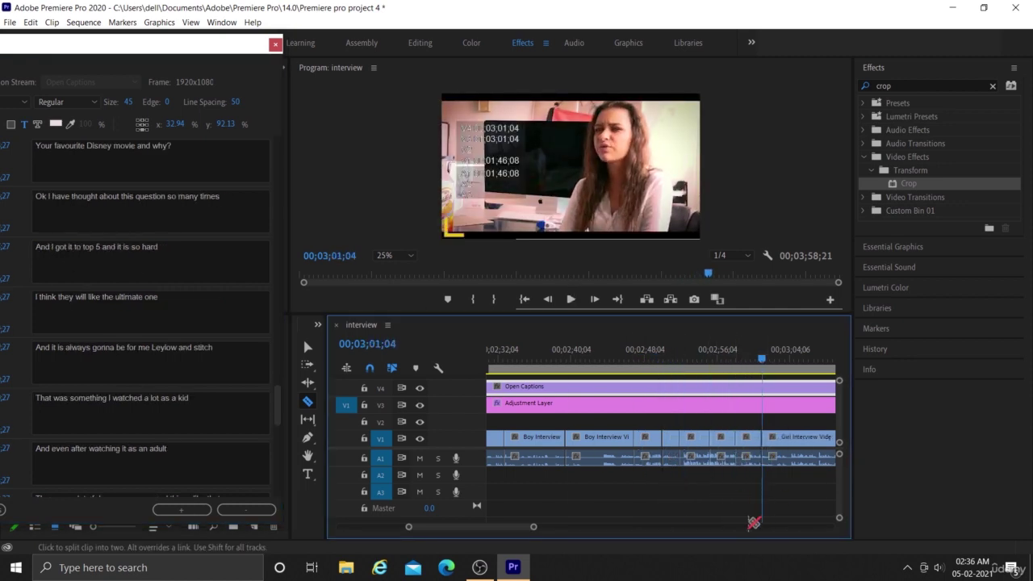
# Step: Split the girl interview clip at the next three line ends, about 00;03;03, 00;03;06 and 00;03;09
pyautogui.hotkey('ctrl', 'k')
pyautogui.hotkey('ctrl', 'k')
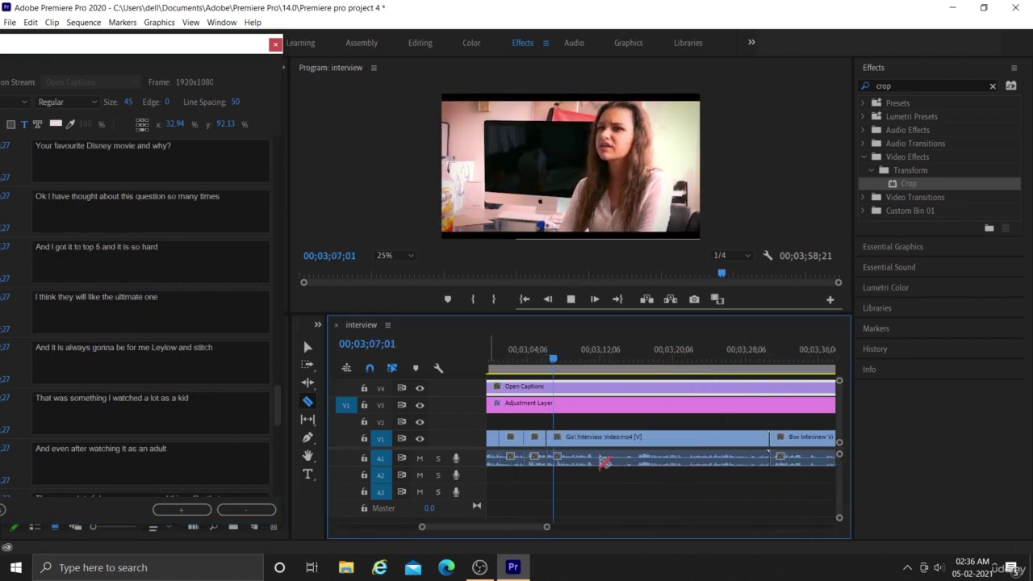
pyautogui.press('space')
pyautogui.click(571, 438)
# Step: Advance the caption list and split the girl interview clip at about 00;03;15, 00;03;19 and 00;03;23
pyautogui.moveTo(278, 404); pyautogui.dragTo(278, 436)
pyautogui.press('space')
pyautogui.press('space')
pyautogui.click(626, 465)
pyautogui.press('space')
pyautogui.hotkey('ctrl', 'k')
pyautogui.hotkey('ctrl', 'k')
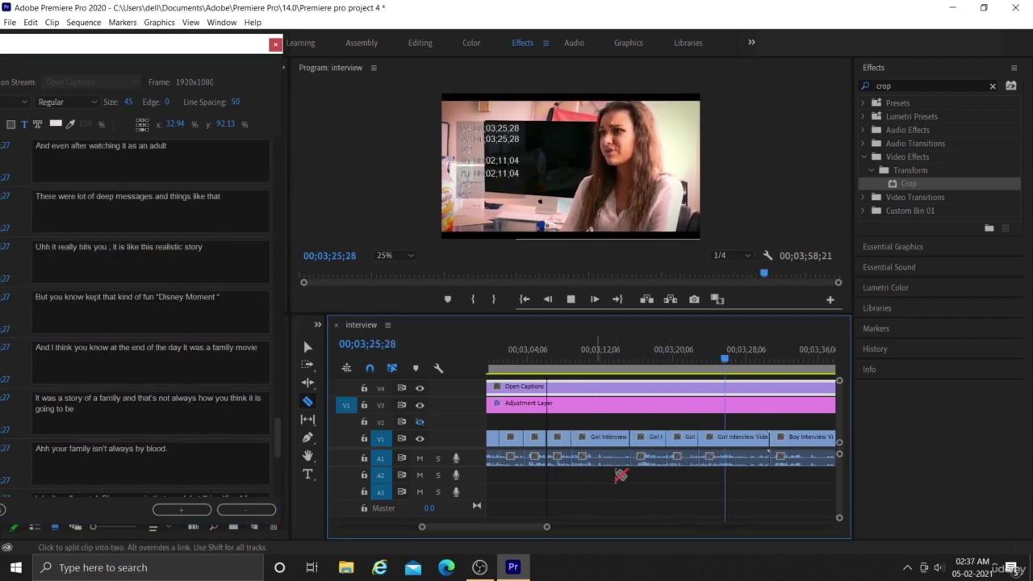
# Step: Split the girl interview clip at about 00;03;26 and 00;03;29, and advance the caption list to its end
pyautogui.press('space')
pyautogui.click(729, 440)
pyautogui.press('space')
pyautogui.press('j')
pyautogui.press('space')
pyautogui.click(755, 440)
pyautogui.press('space')
pyautogui.press('space')
pyautogui.moveTo(278, 438); pyautogui.dragTo(280, 485)
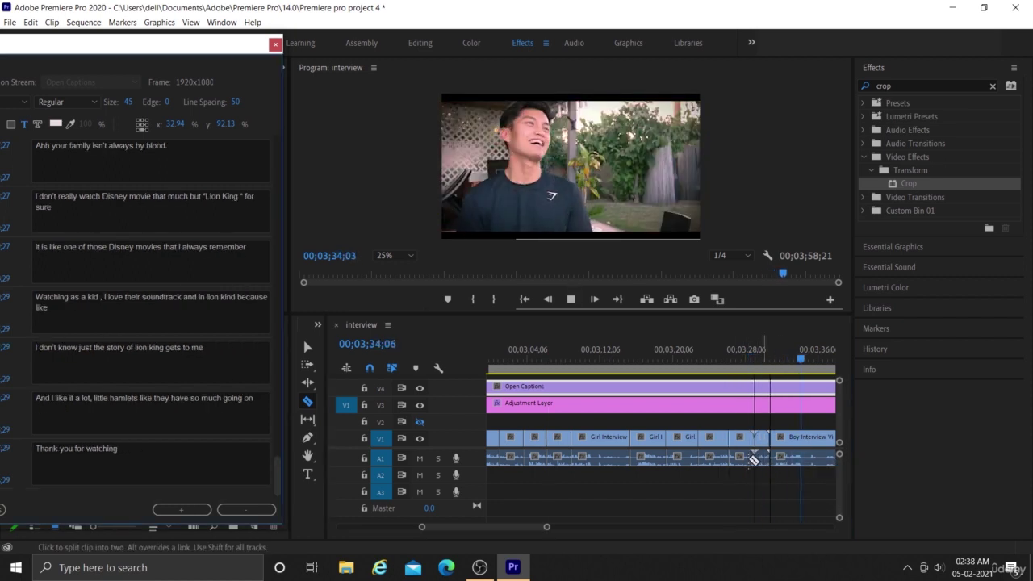
# Step: Play the final boy interview and split its clip at about 00;03;36 and 00;03;42
pyautogui.press('space')
pyautogui.scroll(-4, 754, 461)
pyautogui.click(512, 441)
pyautogui.press('space')
pyautogui.press('space')
pyautogui.click(565, 441)
pyautogui.press('space')
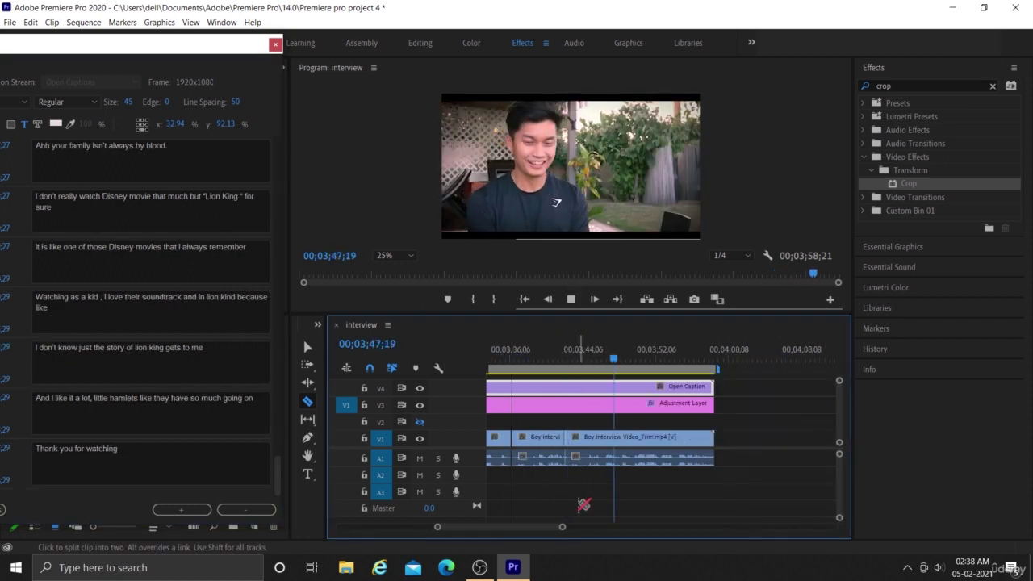
# Step: Play the last spoken lines and split the boy interview clip at about 00;03;49 and 00;03;54
pyautogui.press('space')
pyautogui.click(625, 438)
pyautogui.press('space')
pyautogui.press('space')
pyautogui.click(669, 438)
pyautogui.press('space')
pyautogui.press('space')
# Step: Bring the Captions window fully into view and delete the last caption, "Thank you for watching"
pyautogui.click(188, 458)
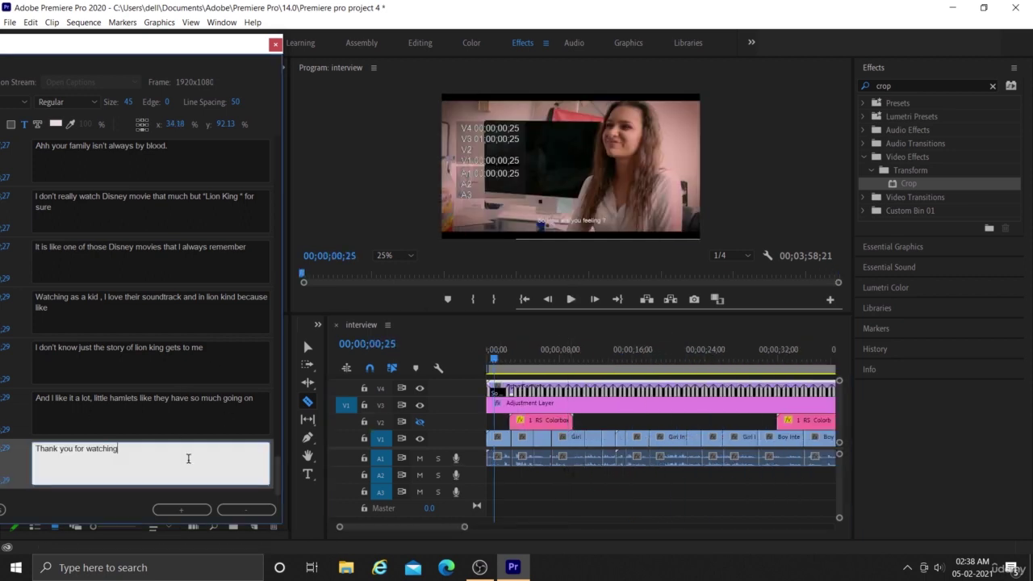
pyautogui.moveTo(285, 44); pyautogui.dragTo(295, 42)
pyautogui.moveTo(172, 51); pyautogui.dragTo(400, 36)
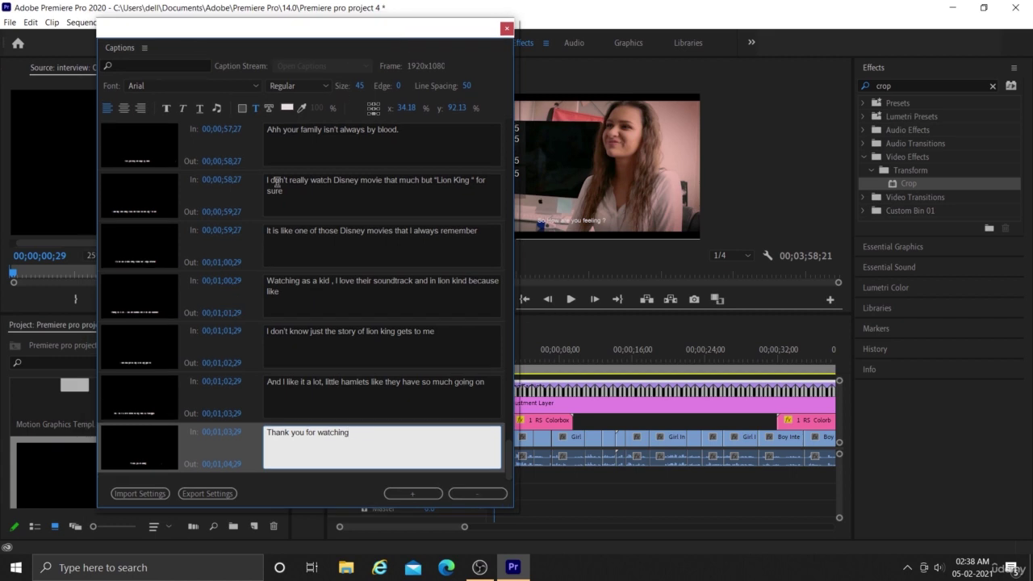
pyautogui.click(244, 443)
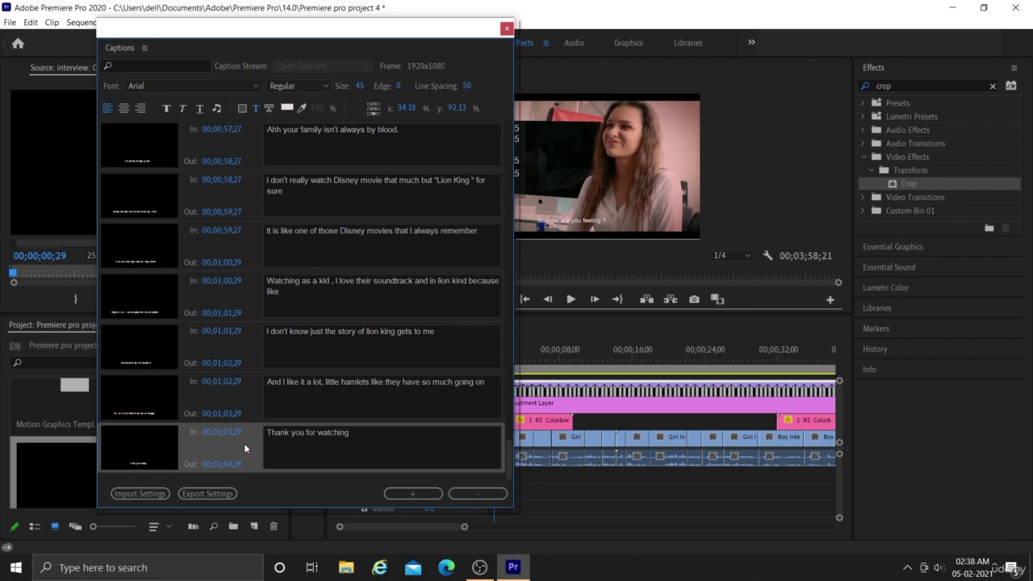
pyautogui.press('Delete')
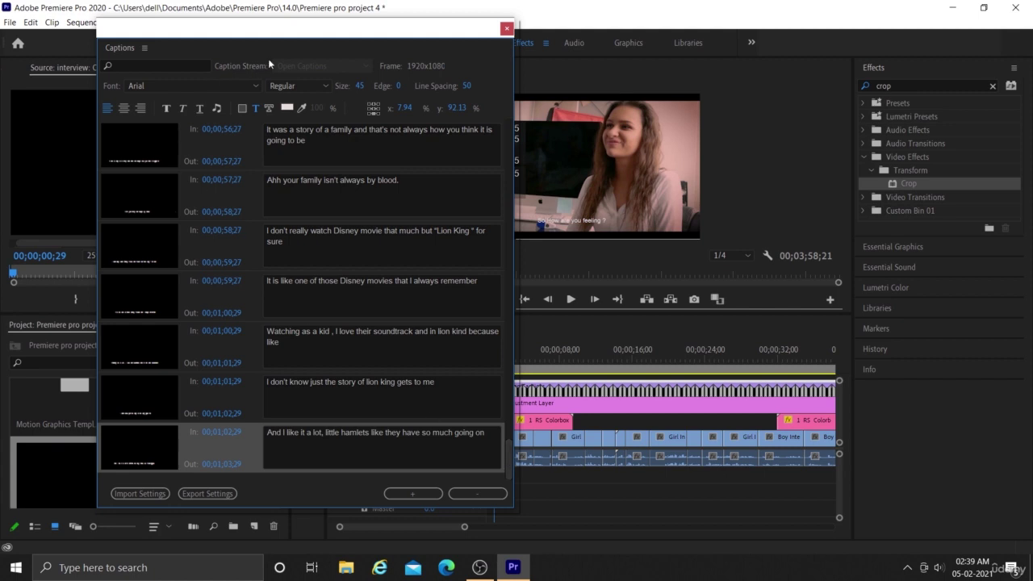
pyautogui.moveTo(285, 39); pyautogui.dragTo(244, 51)
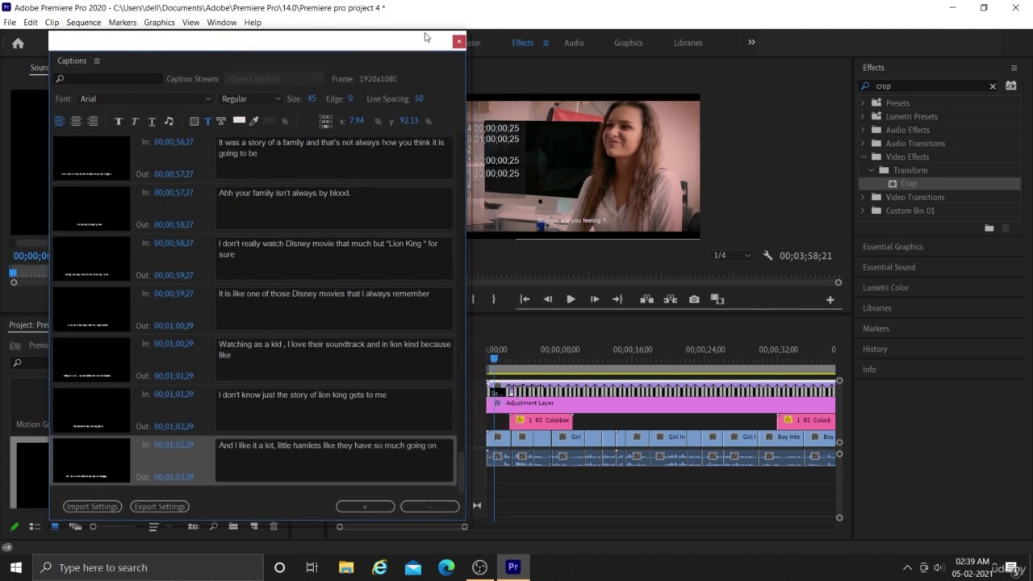
# Step: Close the Captions window and save the project
pyautogui.click(458, 43)
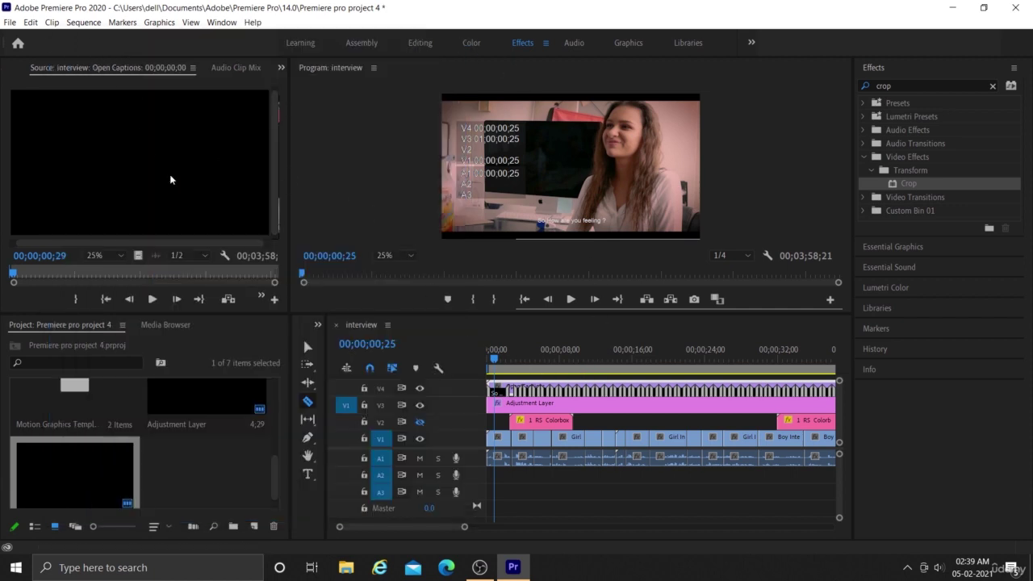
pyautogui.hotkey('ctrl', 's')
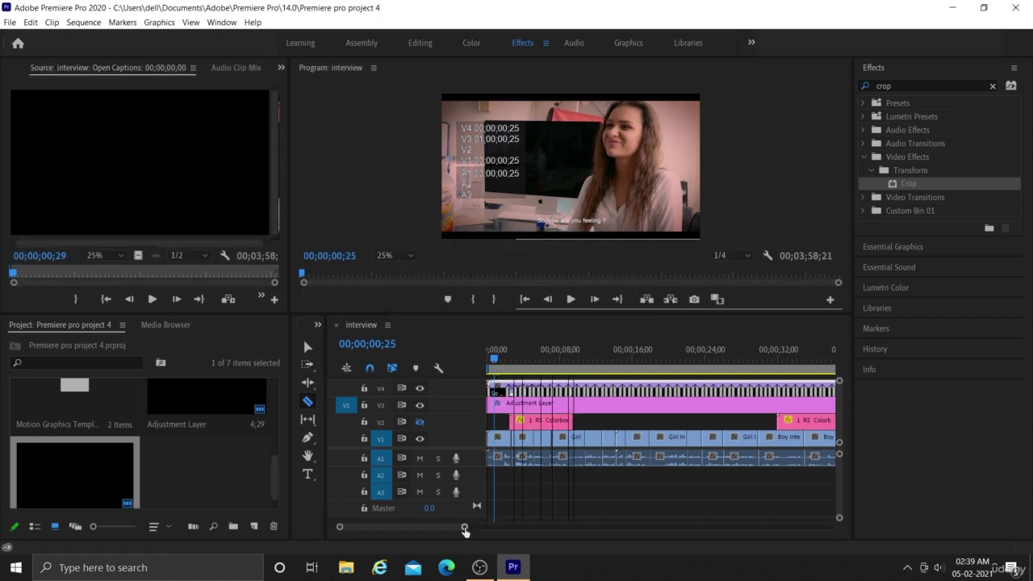
pyautogui.moveTo(465, 531); pyautogui.dragTo(636, 521)
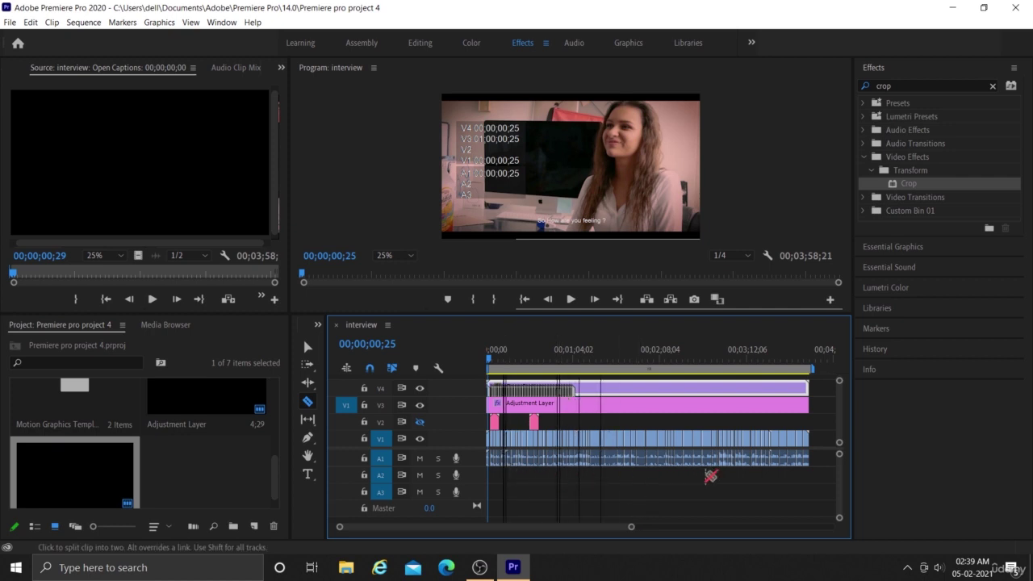
pyautogui.keyDown('shift'); pyautogui.click(761, 456); pyautogui.keyUp('shift')
pyautogui.keyDown('shift'); pyautogui.click(797, 458); pyautogui.keyUp('shift')
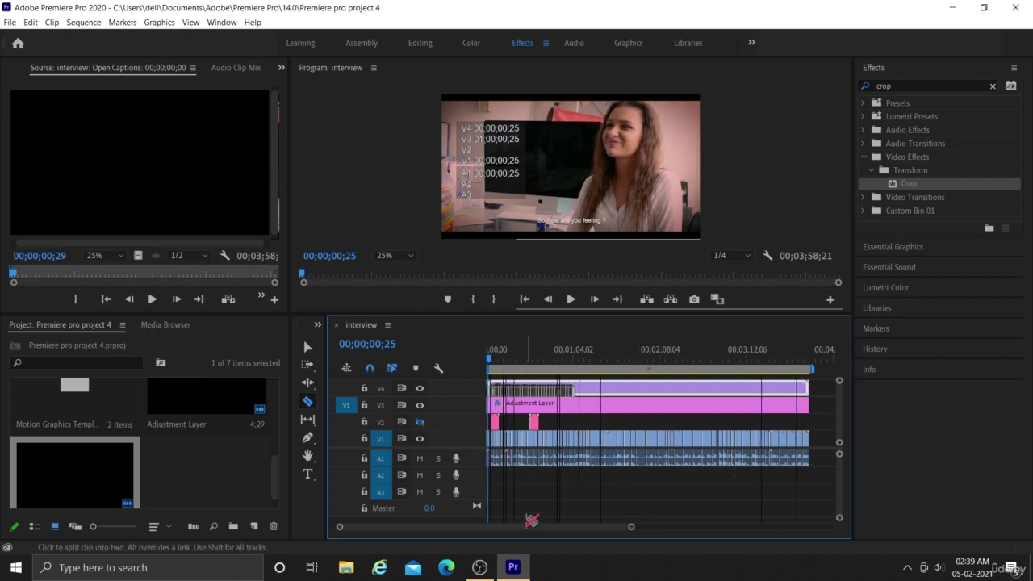
# Step: With the Selection tool, select the caption blocks on V4 from the last one back to about 00;00;40
pyautogui.click(308, 347)
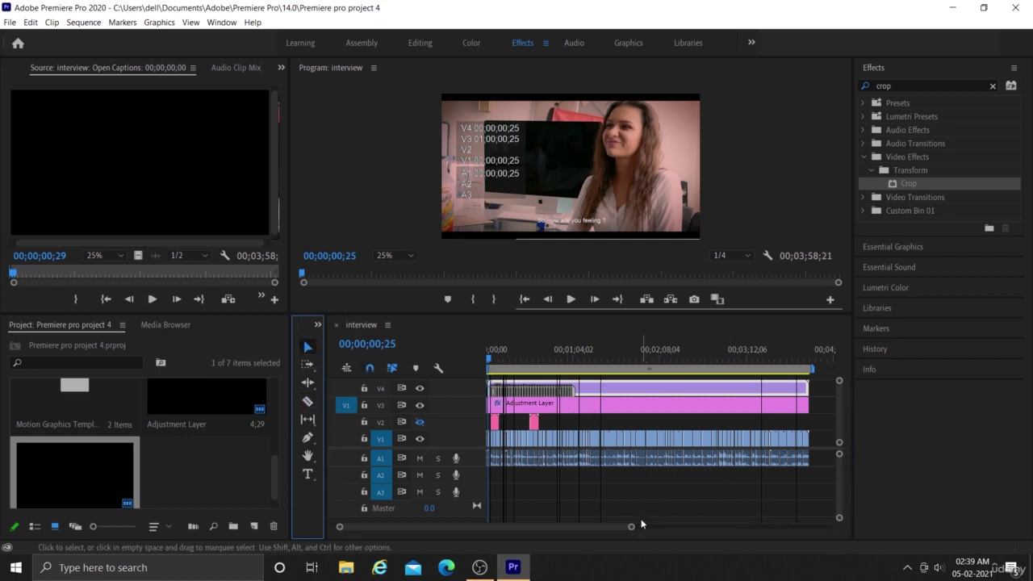
pyautogui.moveTo(631, 527); pyautogui.dragTo(534, 523)
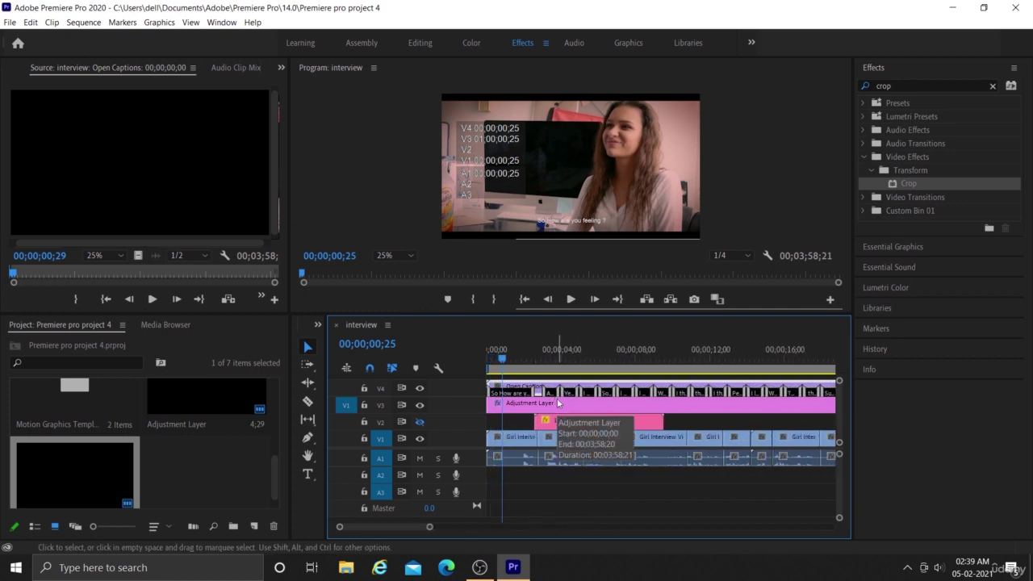
pyautogui.scroll(-8, 710, 468)
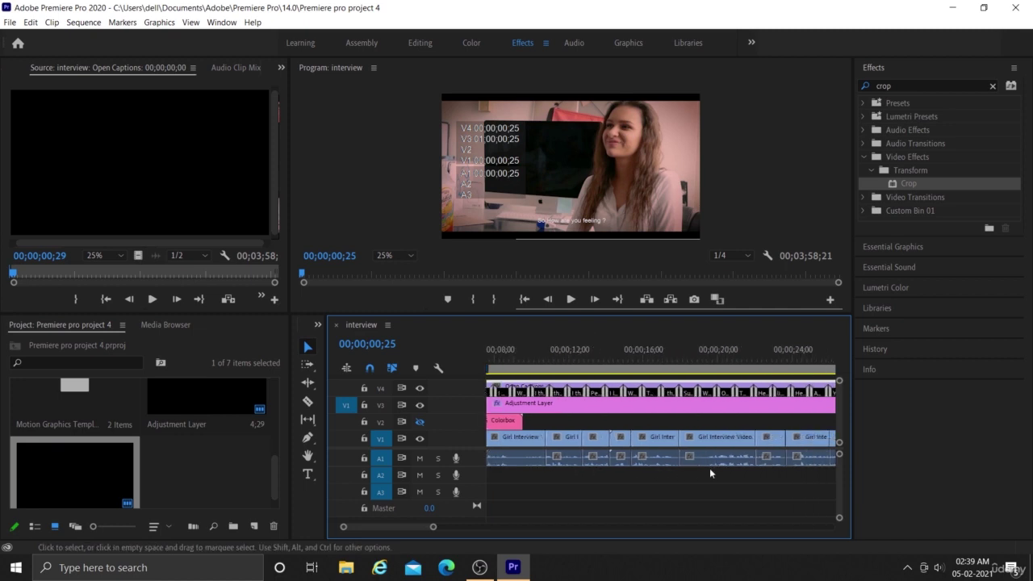
pyautogui.scroll(-12, 710, 471)
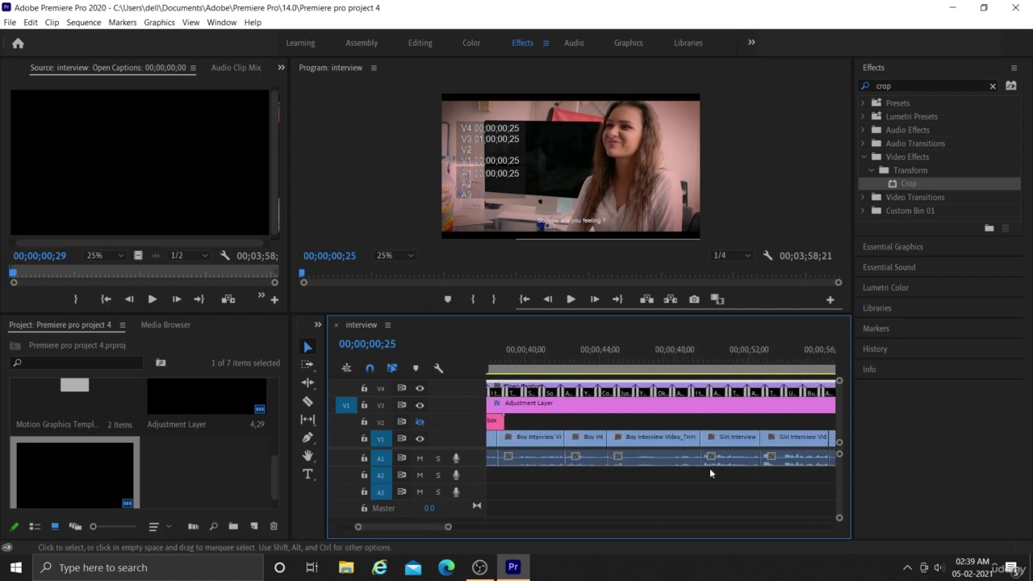
pyautogui.scroll(2, 710, 473)
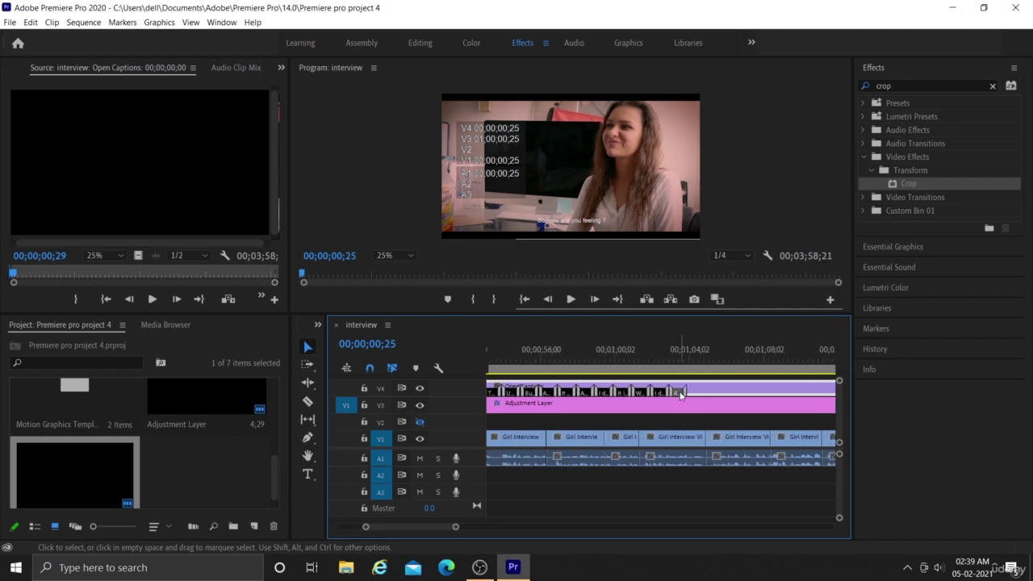
pyautogui.keyDown('shift'); pyautogui.click(644, 394); pyautogui.keyUp('shift')
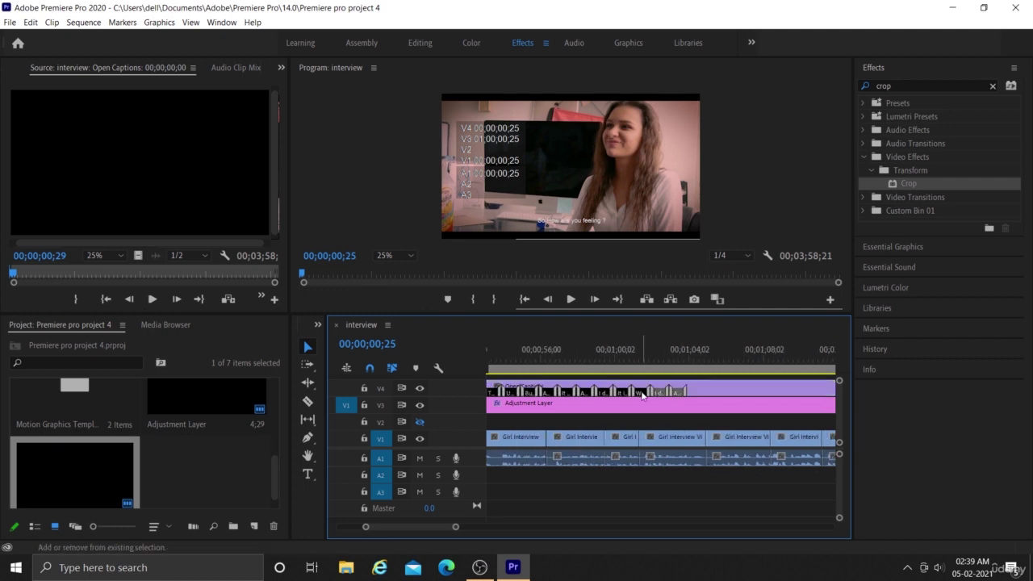
pyautogui.keyDown('shift'); pyautogui.click(642, 394); pyautogui.keyUp('shift')
pyautogui.keyDown('shift'); pyautogui.click(618, 395); pyautogui.keyUp('shift')
pyautogui.keyDown('shift'); pyautogui.click(605, 395); pyautogui.keyUp('shift')
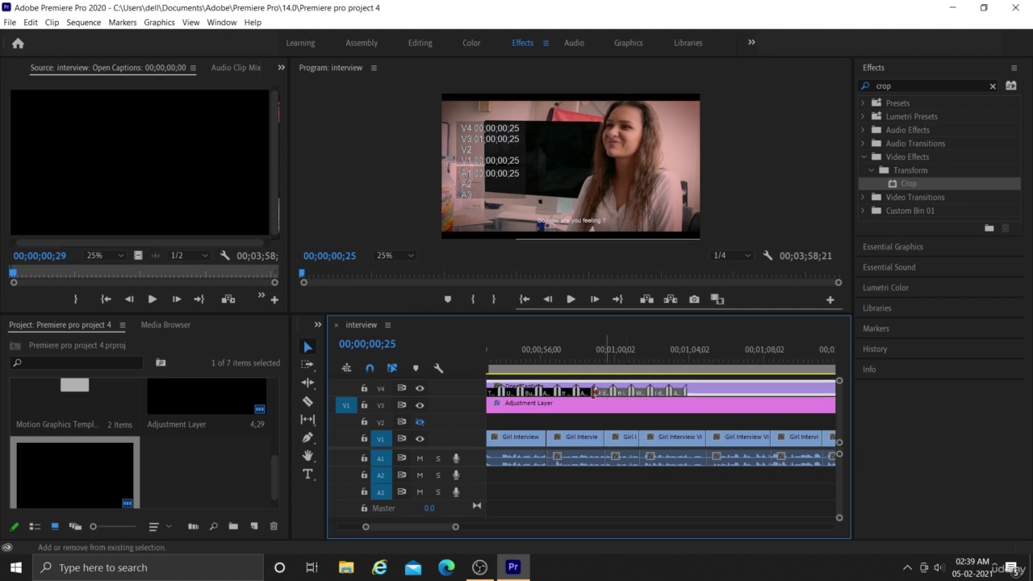
pyautogui.keyDown('shift'); pyautogui.click(514, 395); pyautogui.keyUp('shift')
pyautogui.scroll(5, 638, 430)
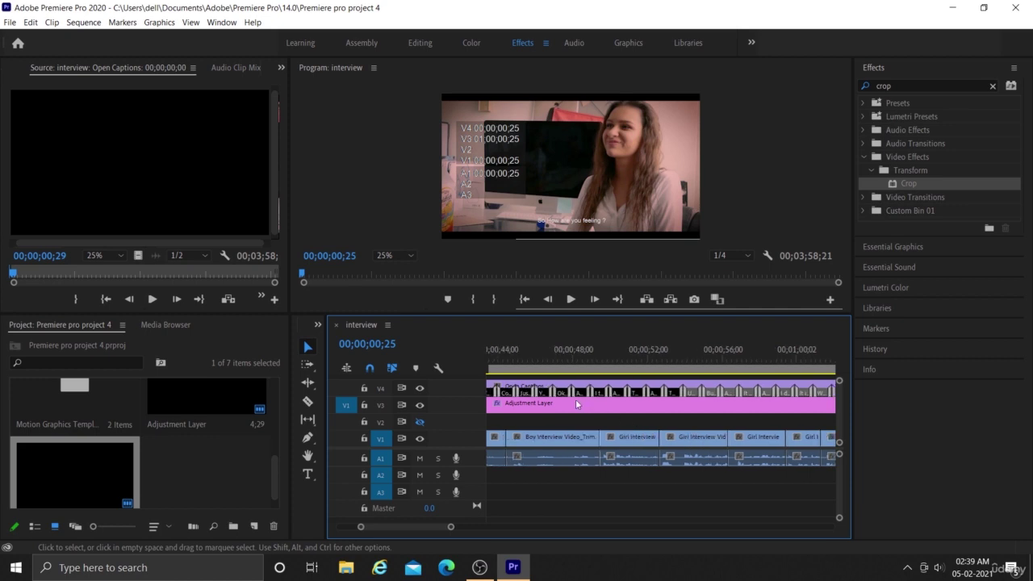
pyautogui.keyDown('shift'); pyautogui.click(528, 394); pyautogui.keyUp('shift')
pyautogui.scroll(3, 612, 385)
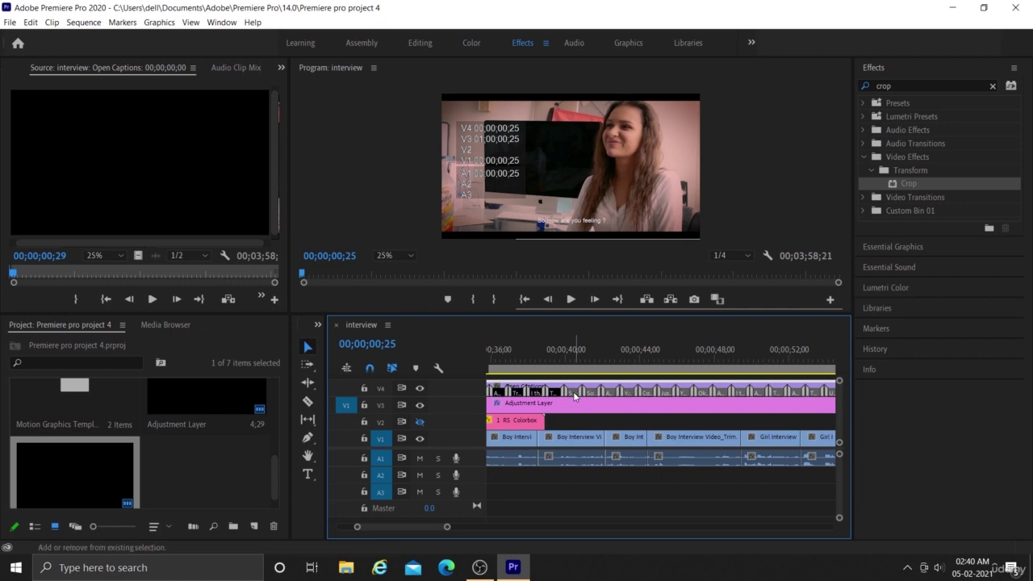
# Step: Try to move the selected caption blocks forward in time along V4, and undo the last change
pyautogui.scroll(-7, 696, 413)
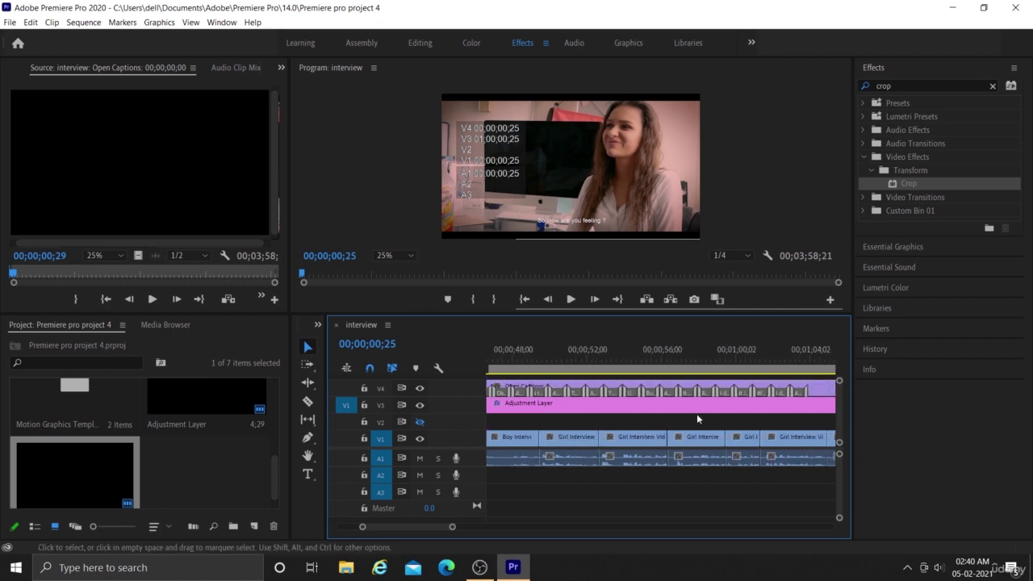
pyautogui.scroll(-4, 696, 413)
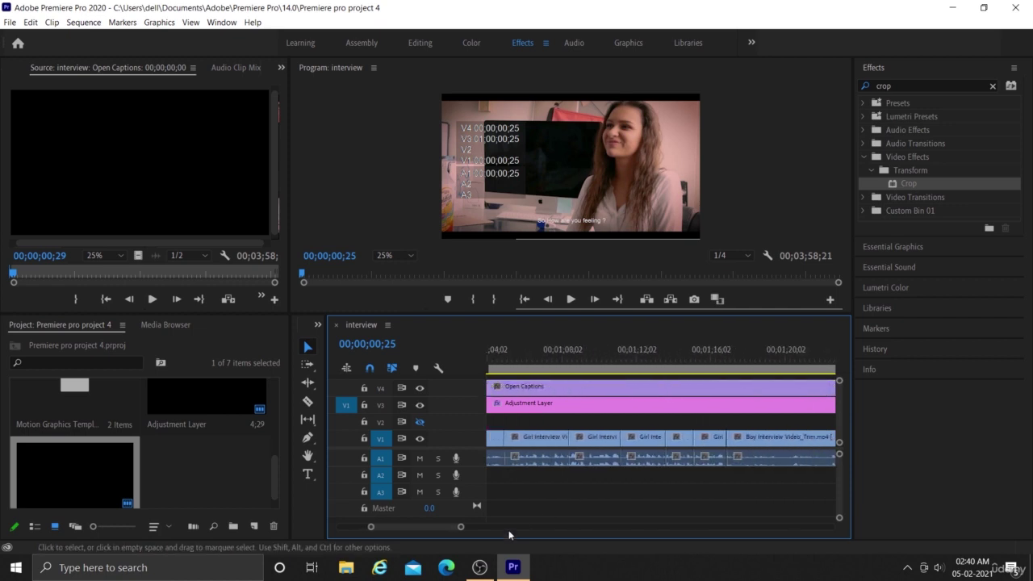
pyautogui.scroll(2, 633, 407)
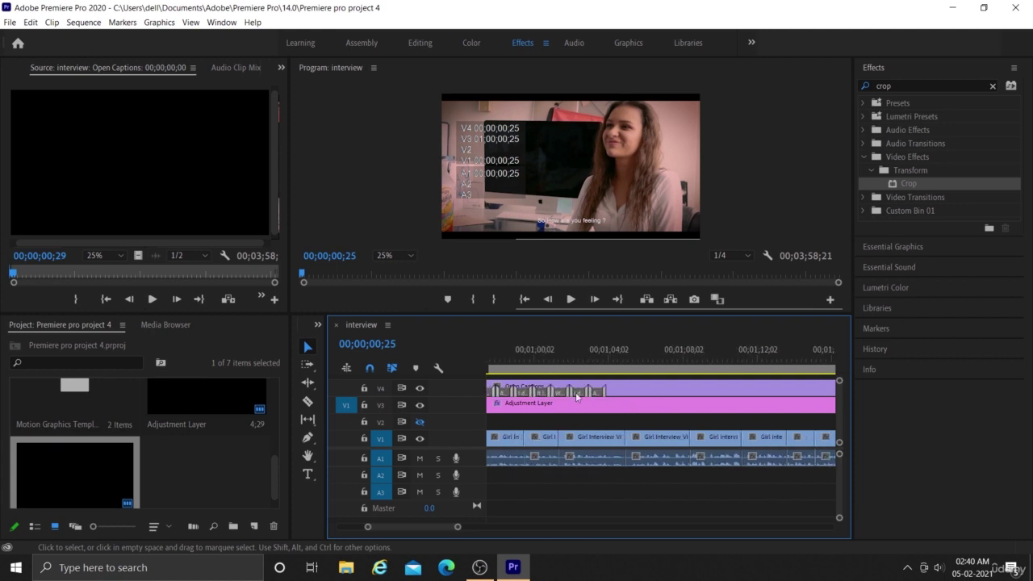
pyautogui.moveTo(458, 529)
pyautogui.mouseDown()
pyautogui.moveTo(481, 530)
pyautogui.moveTo(472, 533)
pyautogui.mouseUp()
pyautogui.scroll(-3, 732, 463)
pyautogui.scroll(-5, 731, 458)
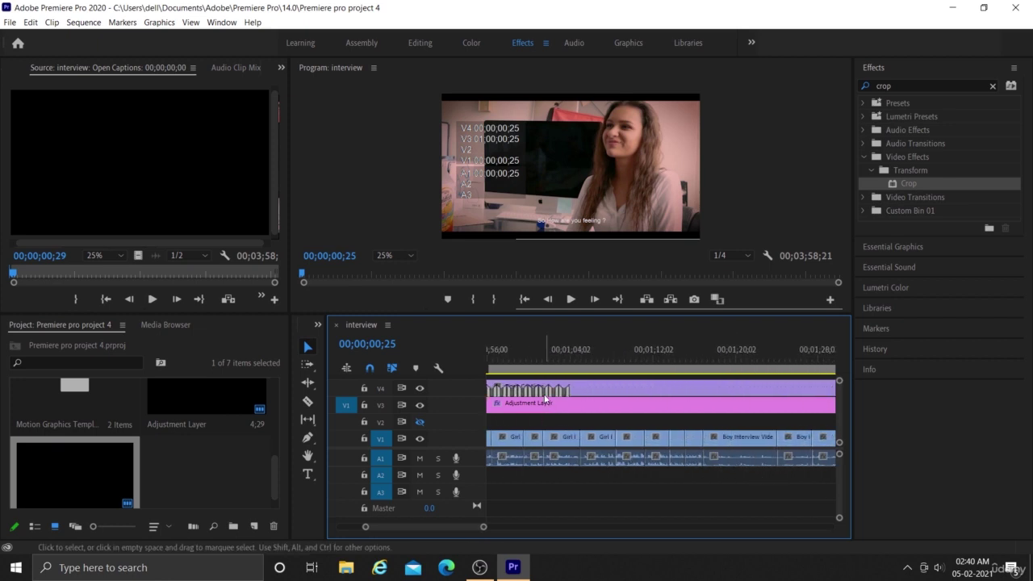
pyautogui.moveTo(546, 400); pyautogui.dragTo(604, 408)
pyautogui.hotkey('ctrl', 'z')
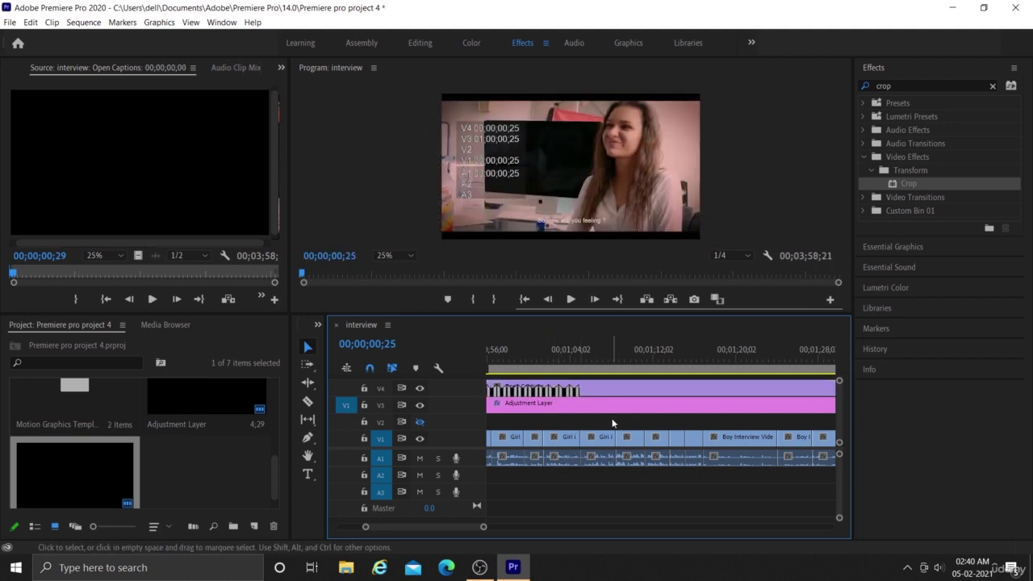
# Step: Select the caption blocks on V4 from the last one back to about 00;00;48, try to drag them forward, and undo the change
pyautogui.scroll(5, 611, 422)
pyautogui.scroll(2, 612, 423)
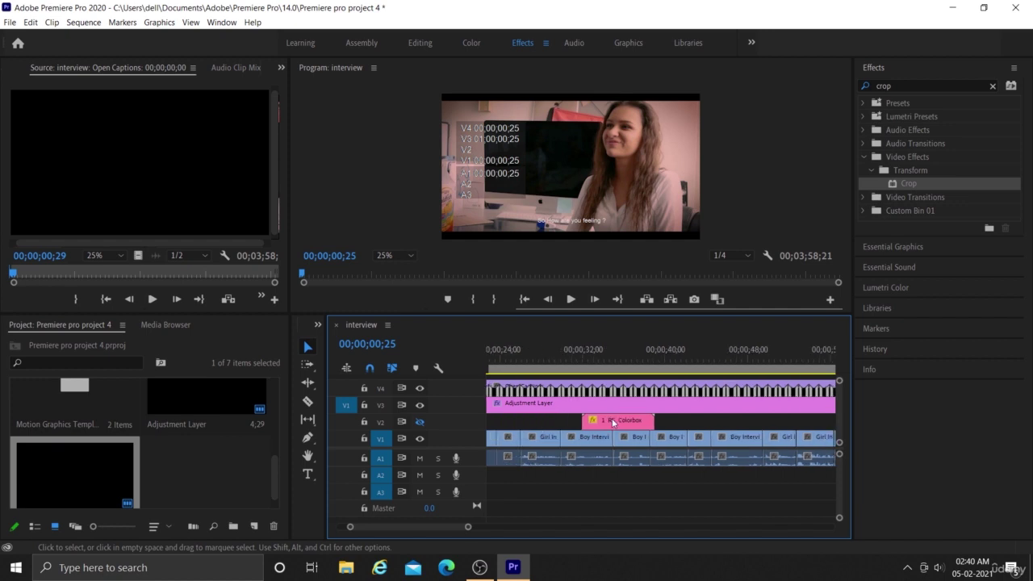
pyautogui.scroll(-4, 612, 422)
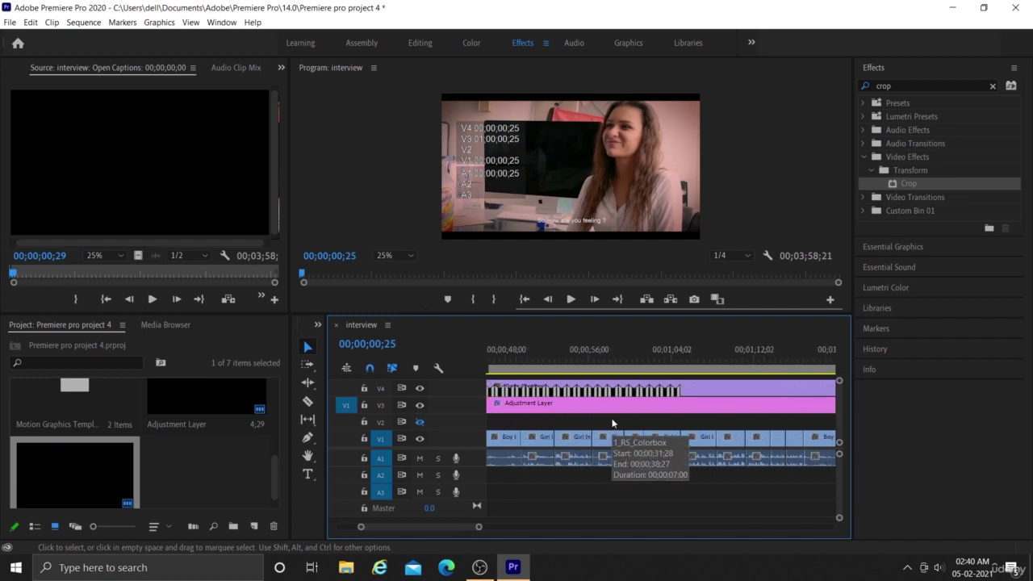
pyautogui.click(655, 392)
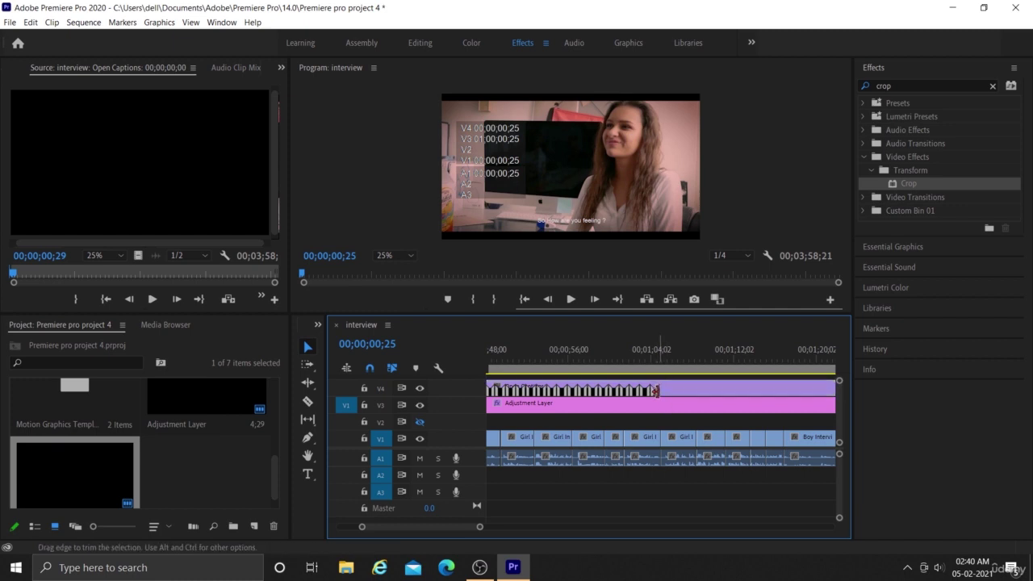
pyautogui.click(656, 396)
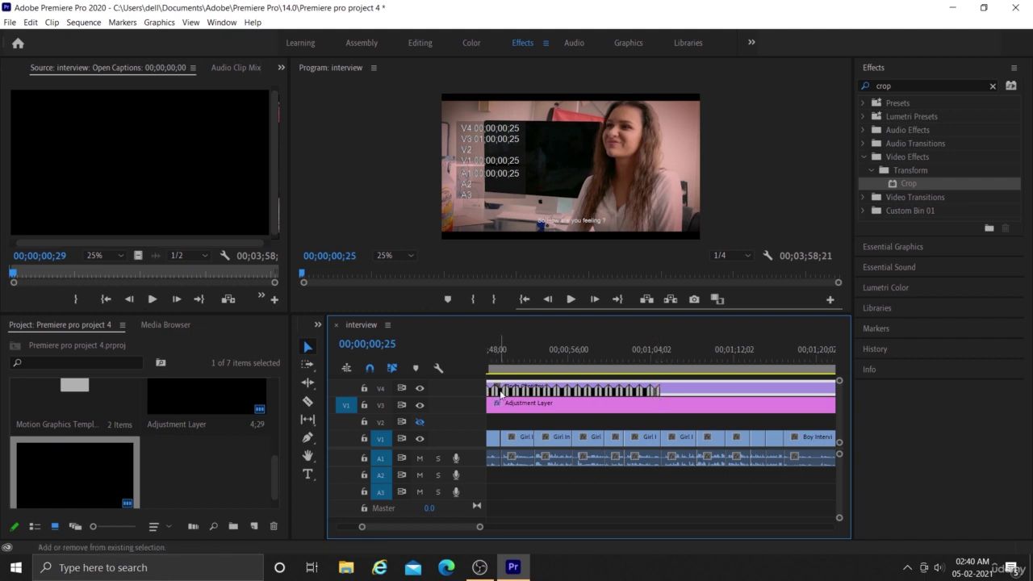
pyautogui.keyDown('shift'); pyautogui.click(588, 394); pyautogui.keyUp('shift')
pyautogui.scroll(-2, 714, 411)
pyautogui.scroll(-1, 579, 387)
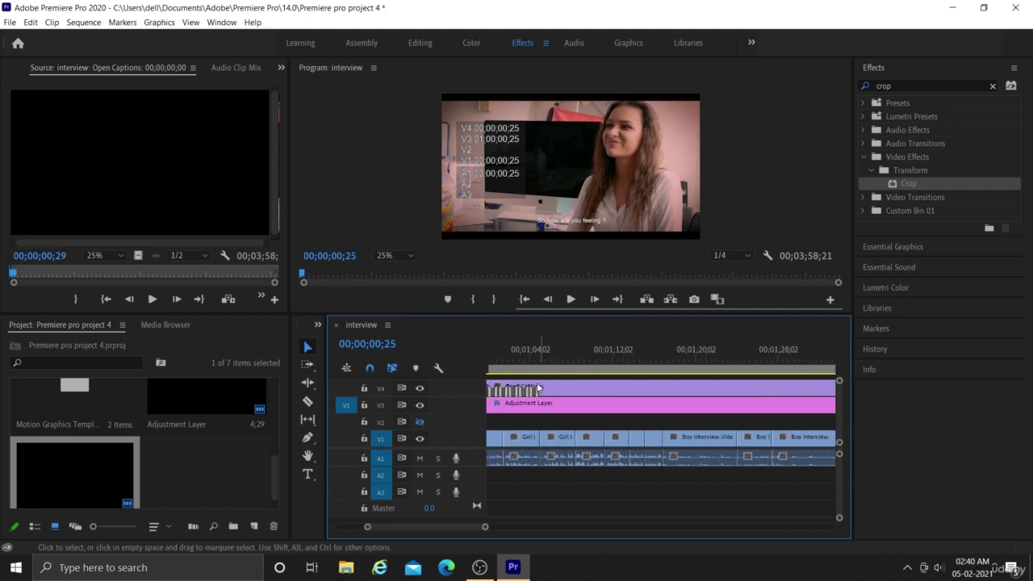
pyautogui.moveTo(535, 393); pyautogui.dragTo(540, 393)
pyautogui.hotkey('ctrl', 'z')
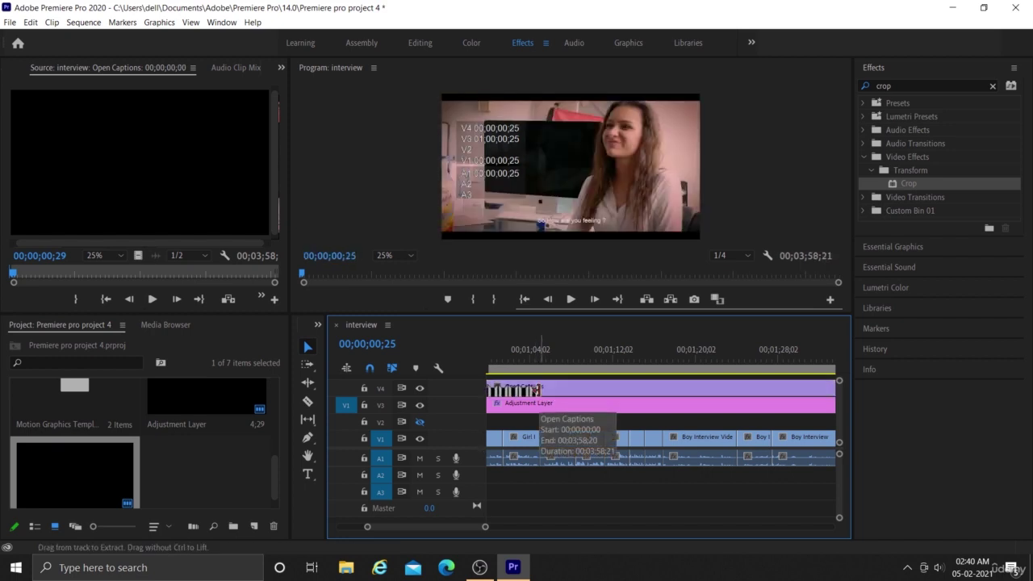
# Step: Reselect the caption blocks up to the end of the captions, try again to shift them forward on V4, and undo
pyautogui.scroll(3, 598, 412)
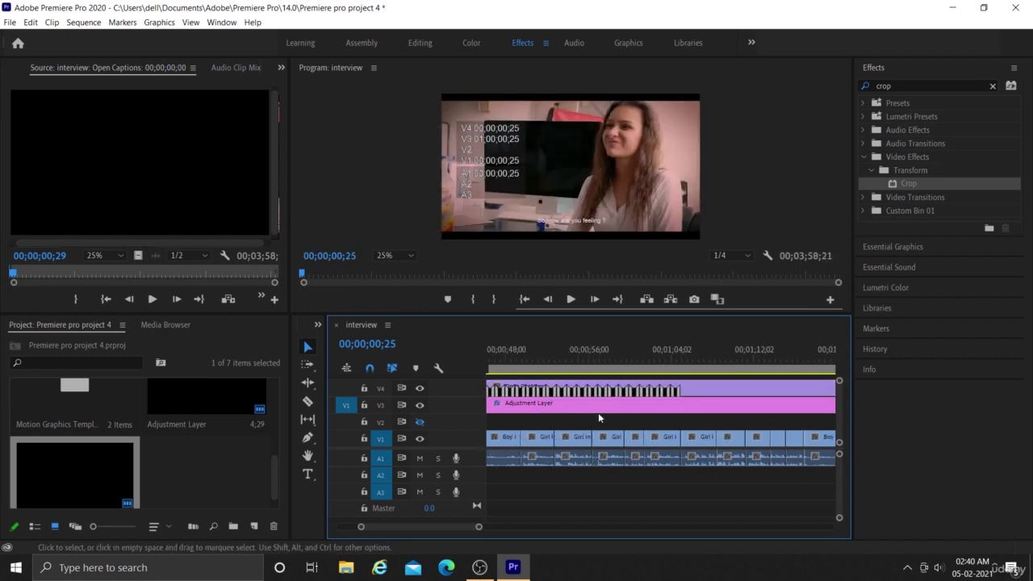
pyautogui.click(677, 395)
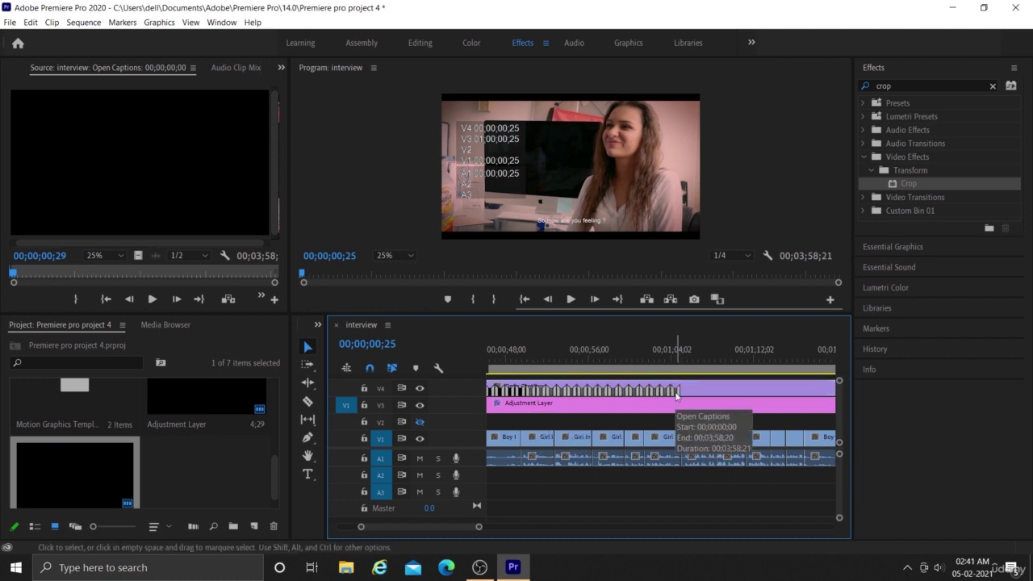
pyautogui.moveTo(676, 394); pyautogui.dragTo(686, 395)
pyautogui.hotkey('ctrl', 'z')
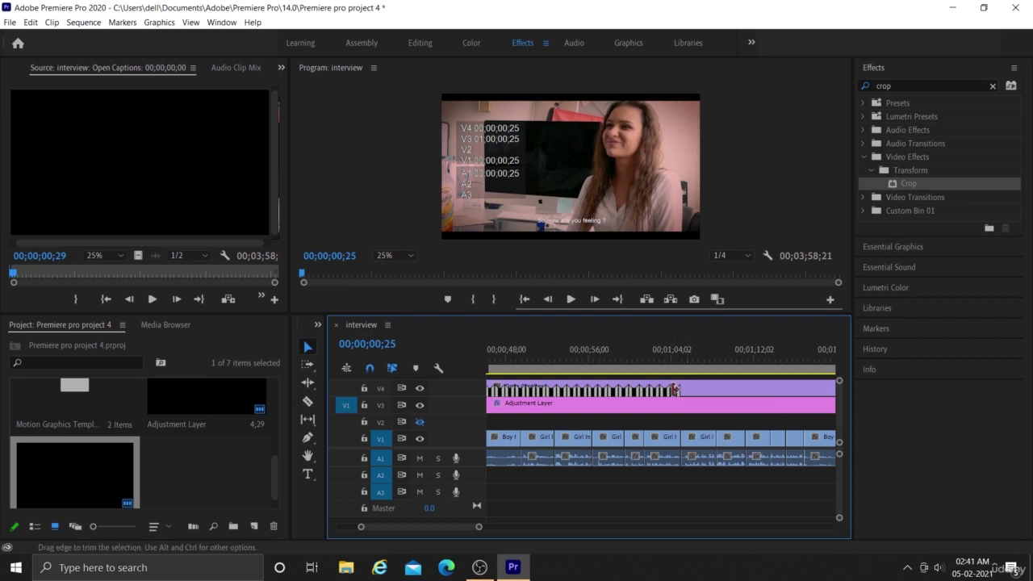
# Step: Select the caption blocks from about 00;00;48 to the last one and try to nudge them forward by two frames
pyautogui.click(677, 394)
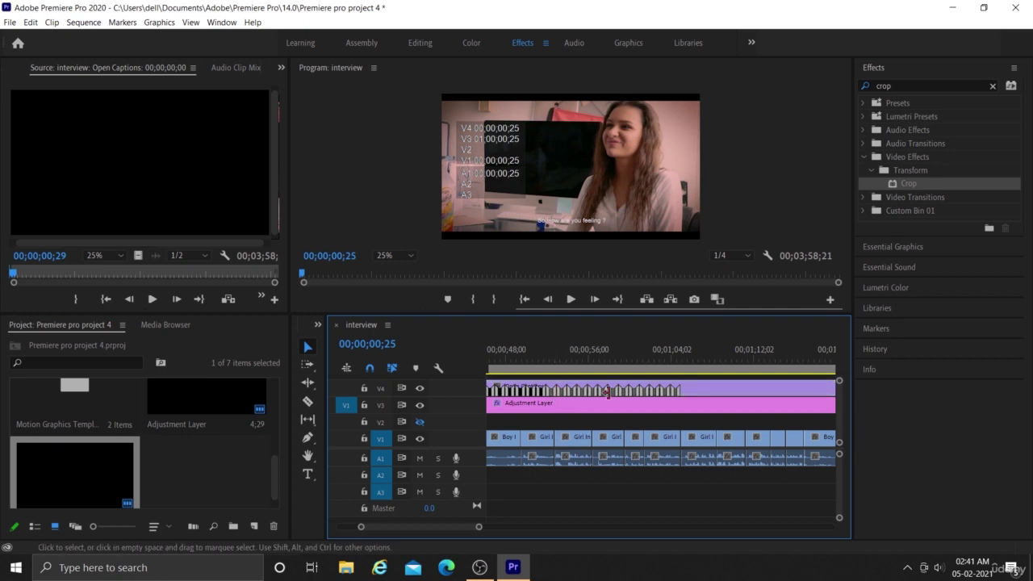
pyautogui.moveTo(635, 395); pyautogui.dragTo(637, 395)
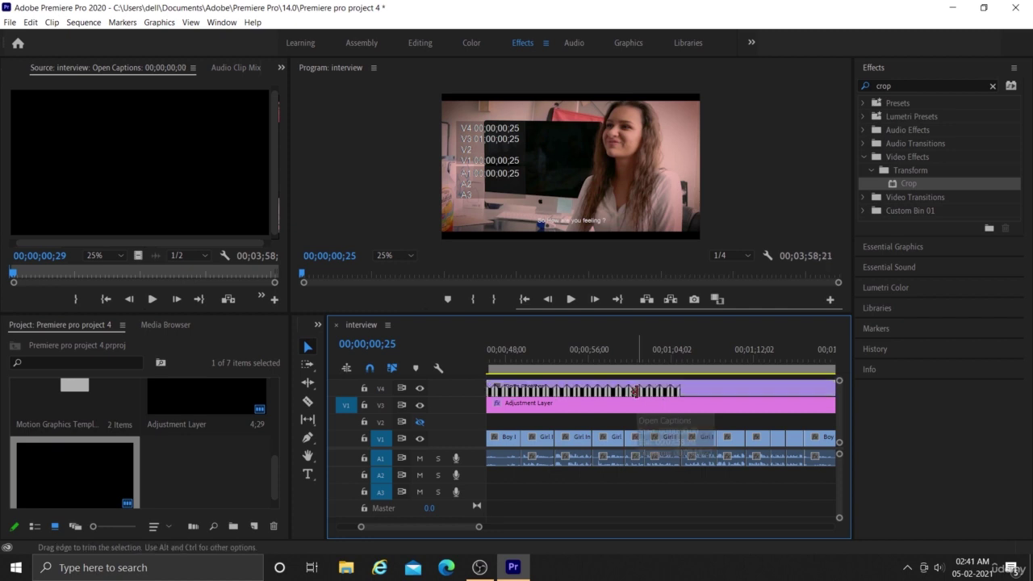
pyautogui.click(676, 395)
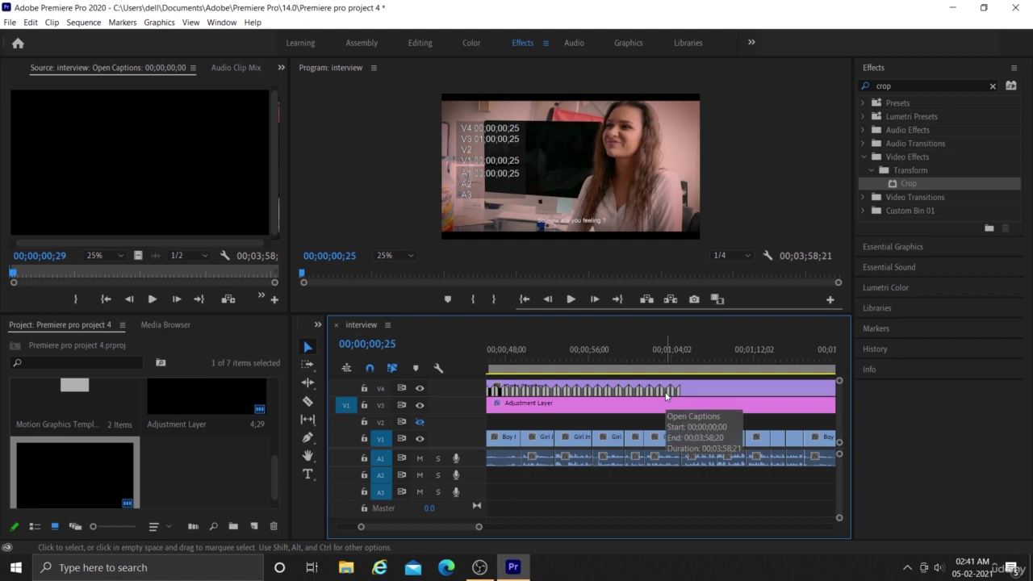
pyautogui.press('Right')
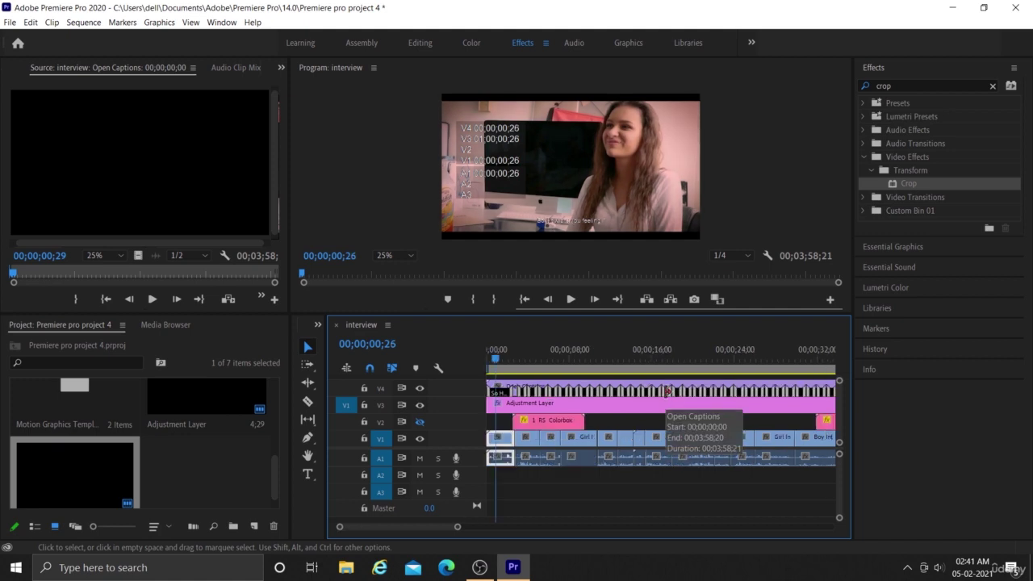
pyautogui.press('Right')
# Step: Extend the last caption, "Thank you for watching", to about 00;01;20, trim its start to about 00;01;11, and delete it
pyautogui.scroll(-8, 710, 407)
pyautogui.scroll(-2, 726, 409)
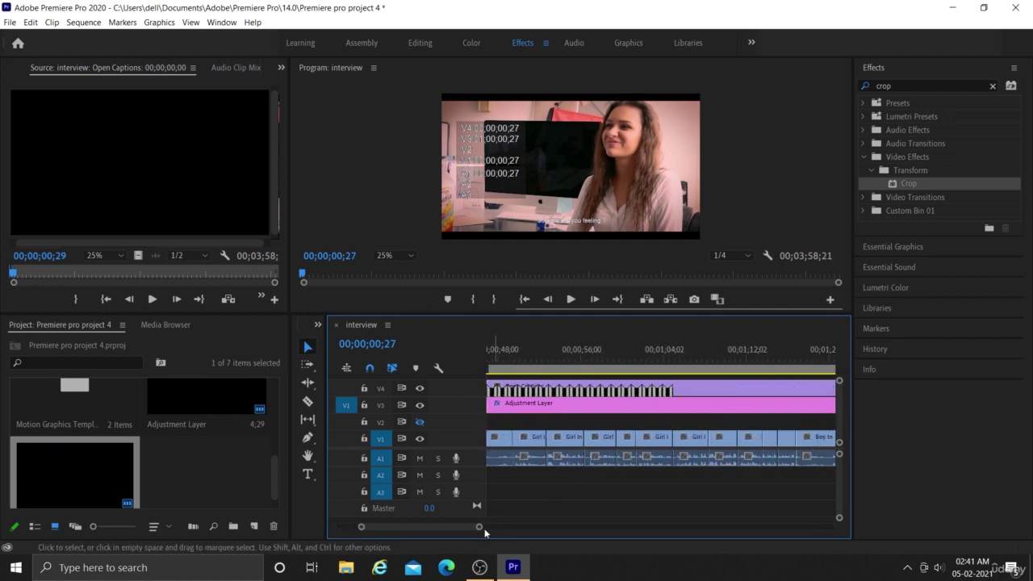
pyautogui.moveTo(481, 530); pyautogui.dragTo(470, 531)
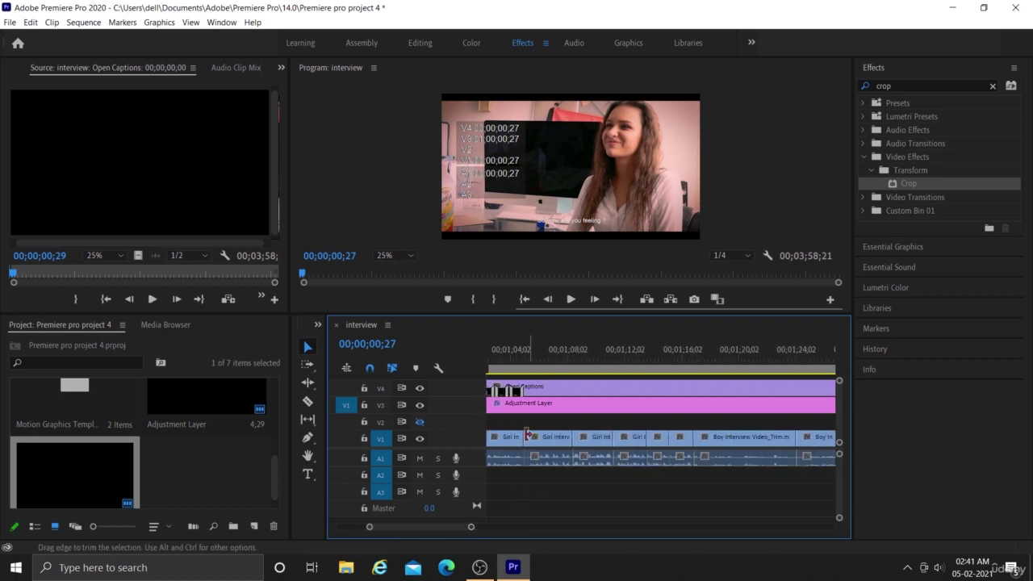
pyautogui.moveTo(521, 392); pyautogui.dragTo(744, 392)
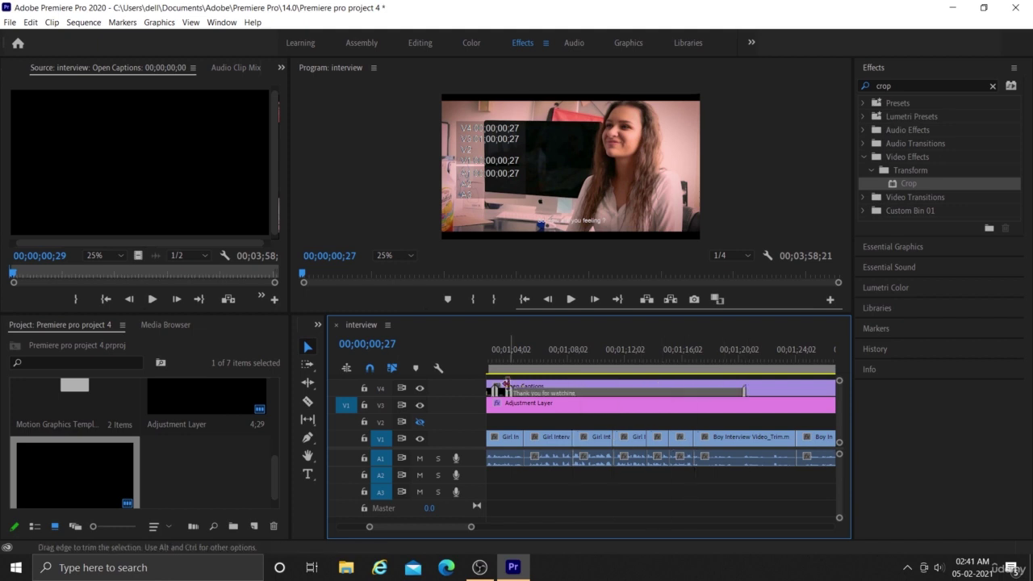
pyautogui.moveTo(514, 387); pyautogui.dragTo(607, 389)
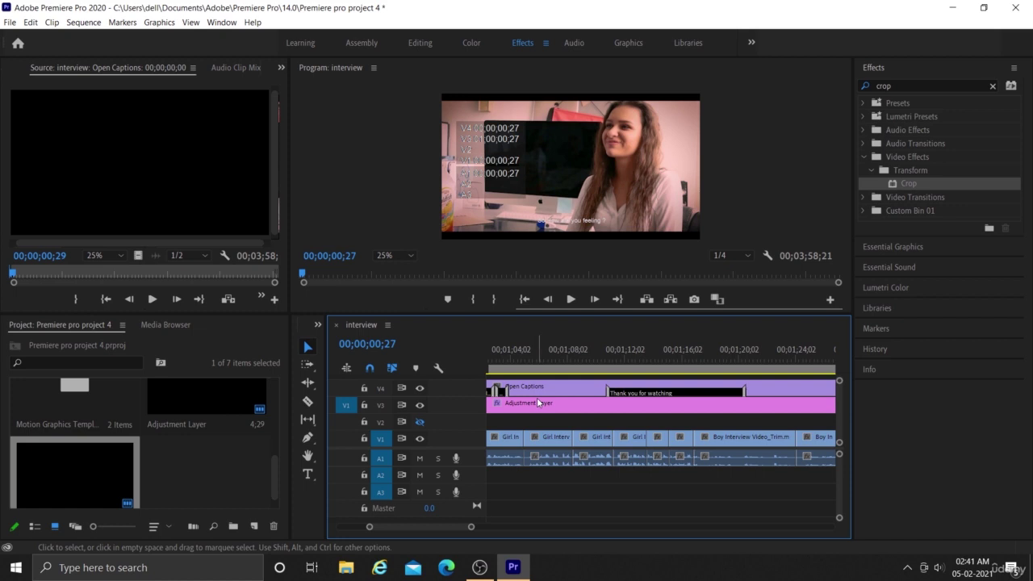
pyautogui.click(640, 396)
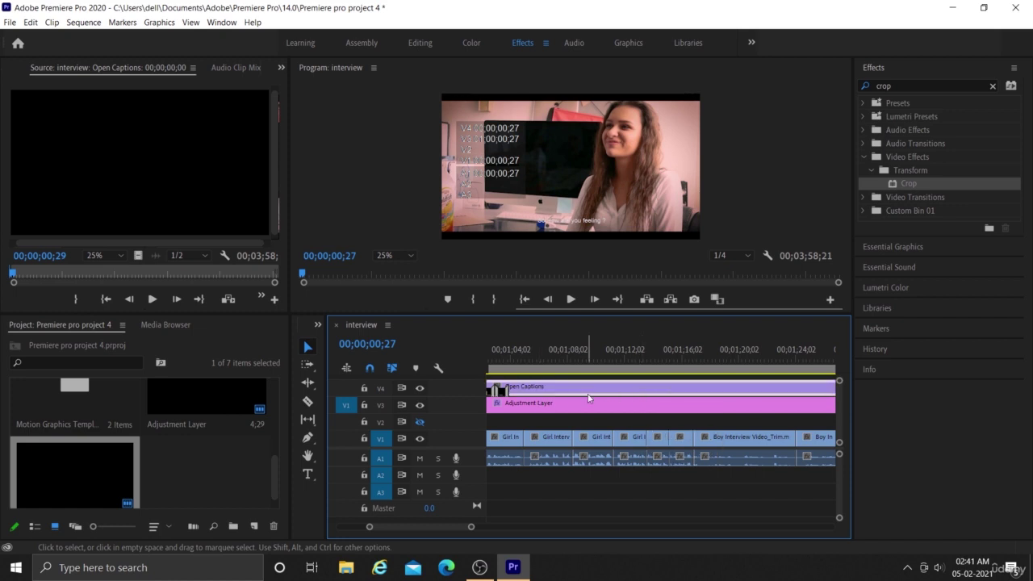
# Step: Examine how far the captions on V4 reach compared with the interview clips through to the end of the sequence
pyautogui.scroll(3, 623, 430)
pyautogui.scroll(-5, 624, 430)
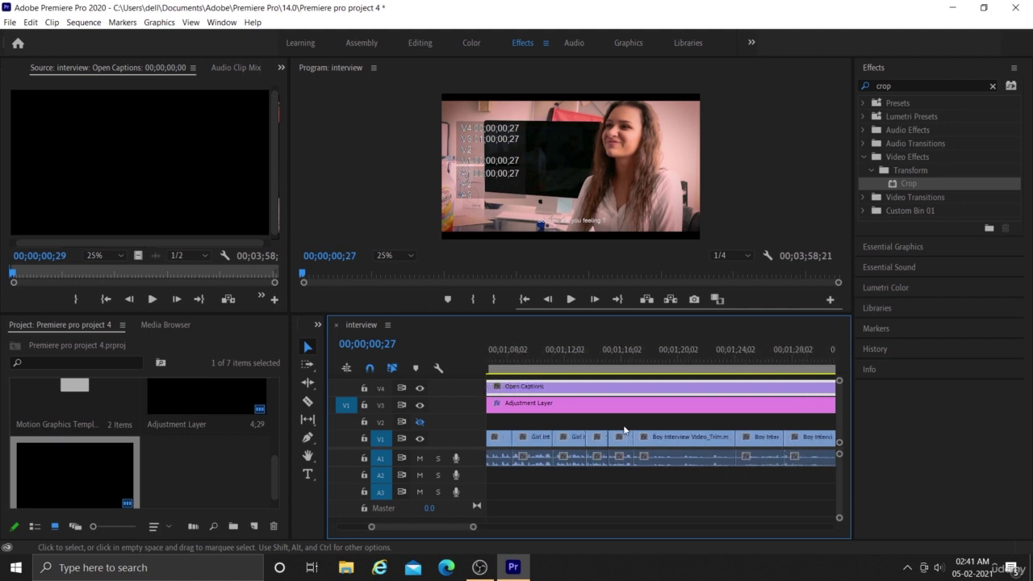
pyautogui.scroll(-3, 624, 430)
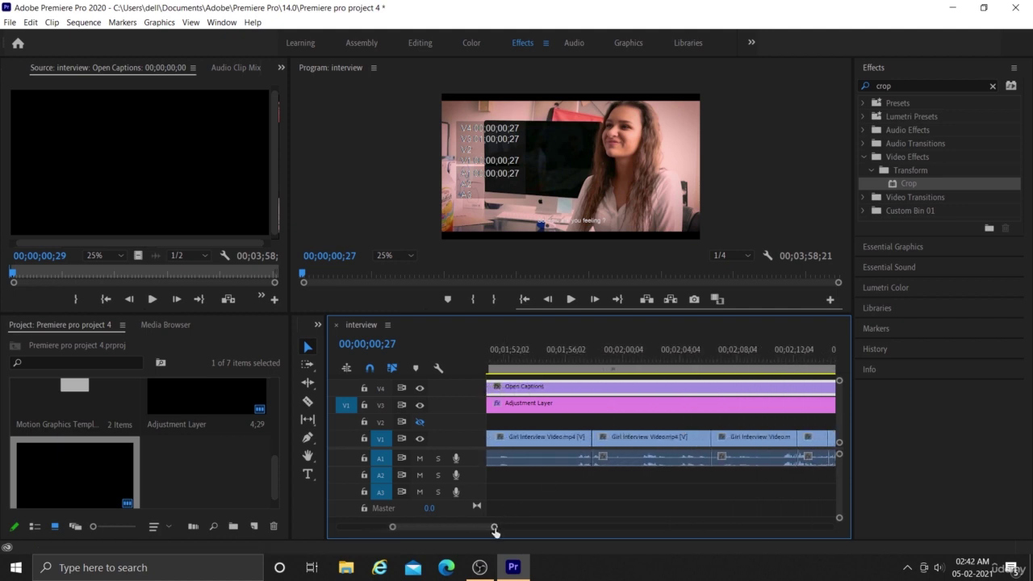
pyautogui.moveTo(495, 528); pyautogui.dragTo(556, 525)
pyautogui.scroll(-6, 686, 473)
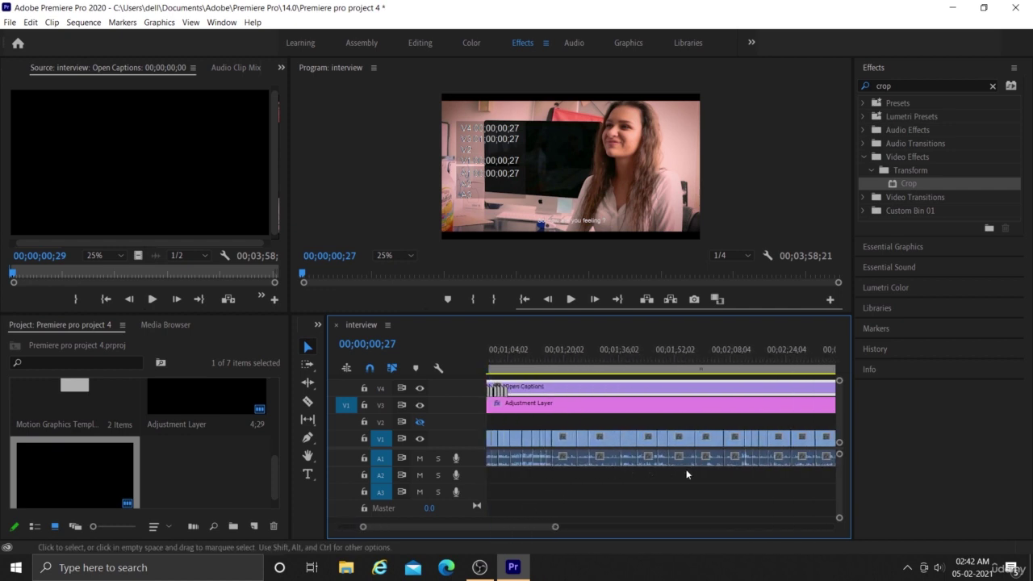
pyautogui.scroll(-3, 686, 474)
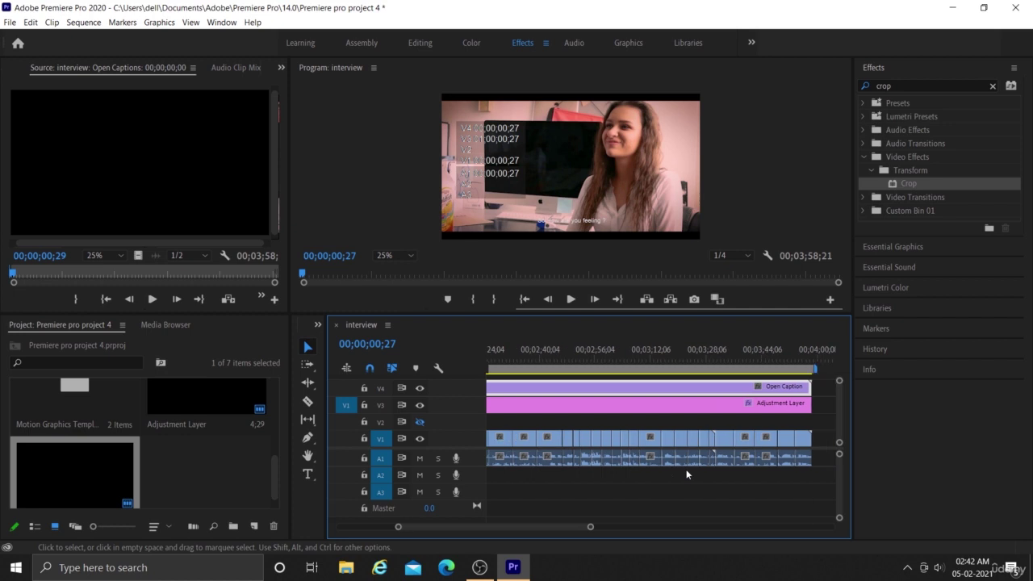
pyautogui.scroll(3, 685, 474)
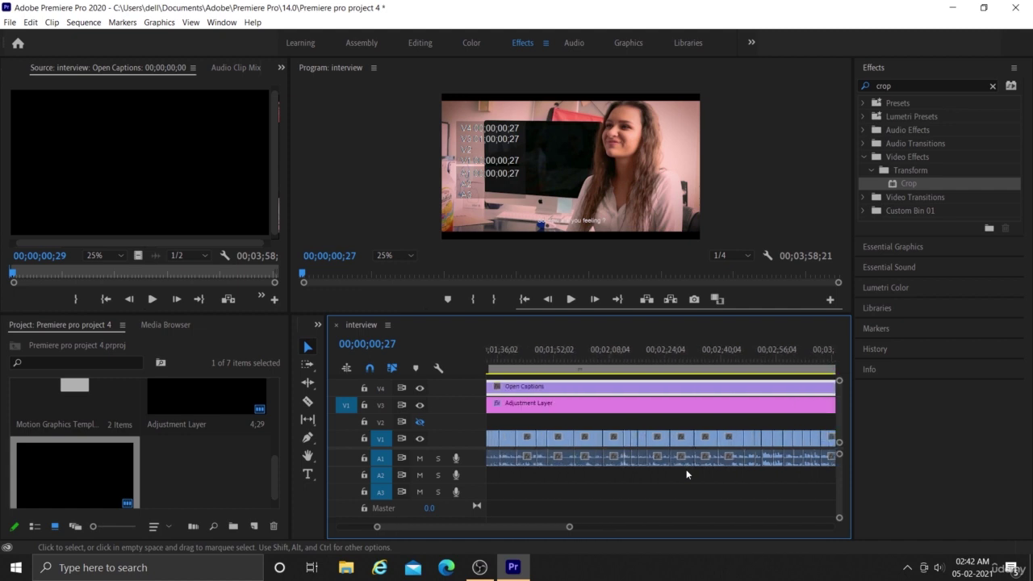
pyautogui.scroll(4, 686, 473)
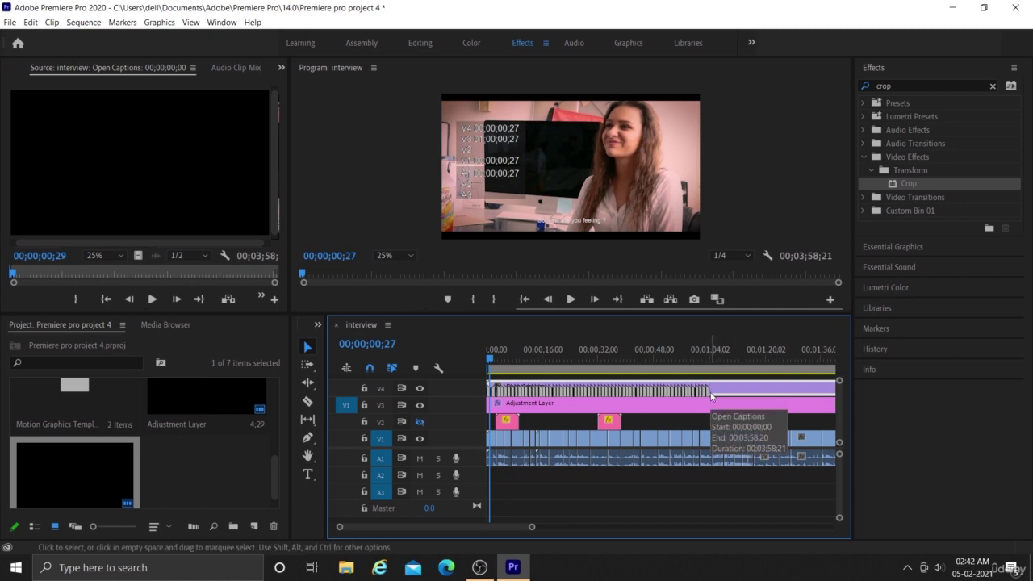
# Step: Undock the interview timeline panel, enlarge it to the full screen width, and place it just below the video previews
pyautogui.click(388, 325)
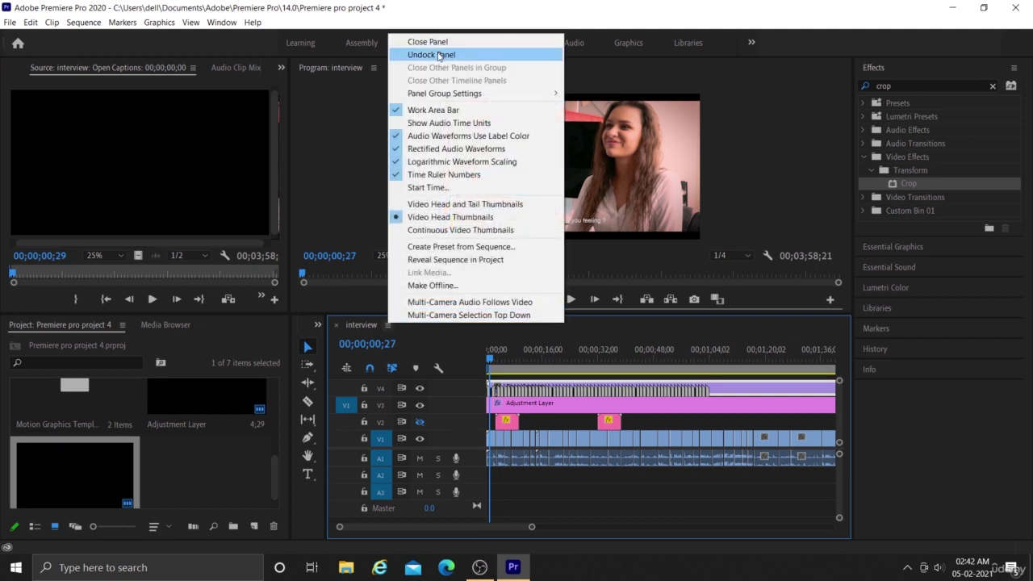
pyautogui.click(438, 55)
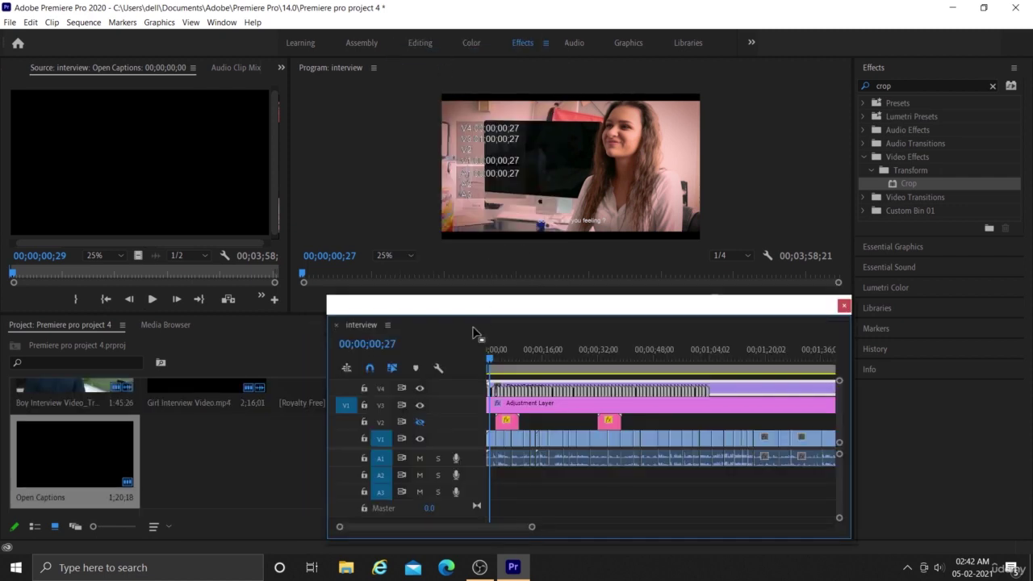
pyautogui.moveTo(453, 309); pyautogui.dragTo(463, 209)
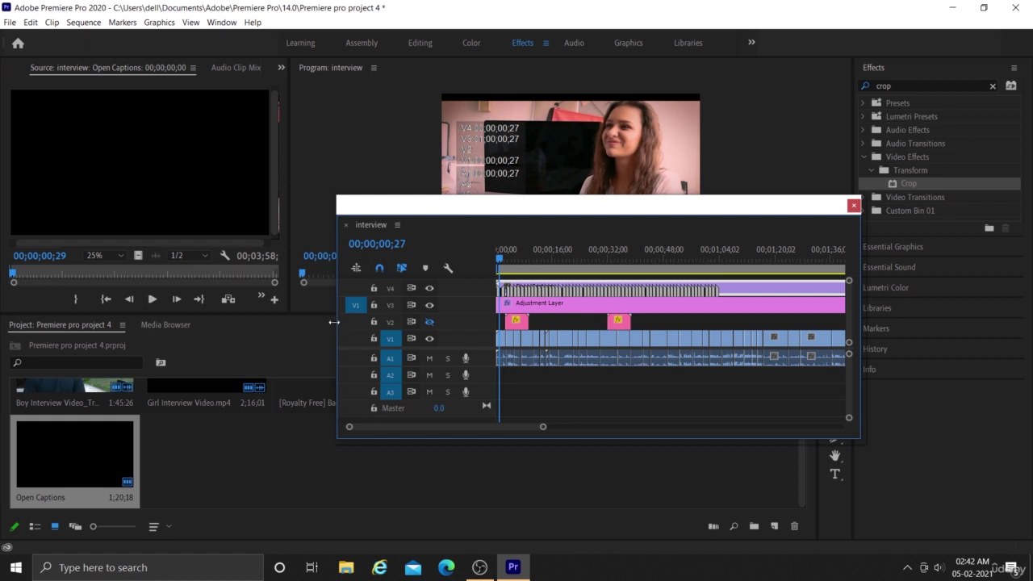
pyautogui.moveTo(230, 321); pyautogui.dragTo(3, 320)
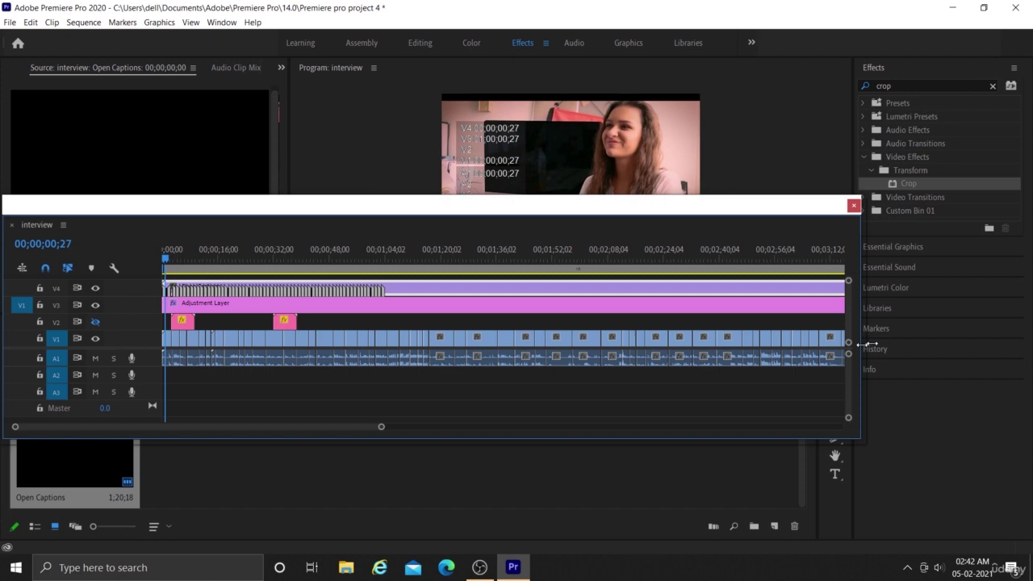
pyautogui.moveTo(872, 342); pyautogui.dragTo(1028, 313)
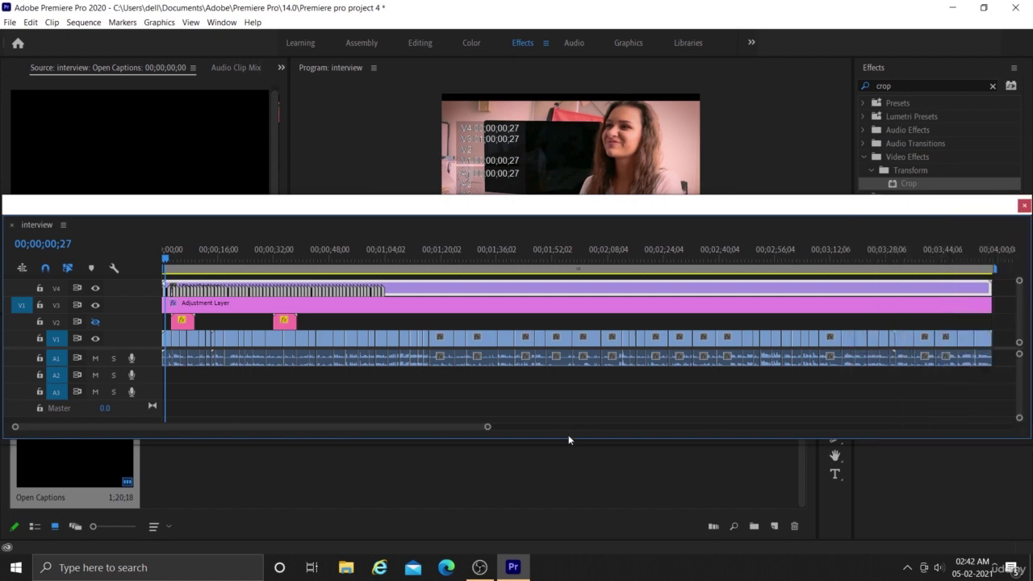
pyautogui.moveTo(571, 450); pyautogui.dragTo(578, 487)
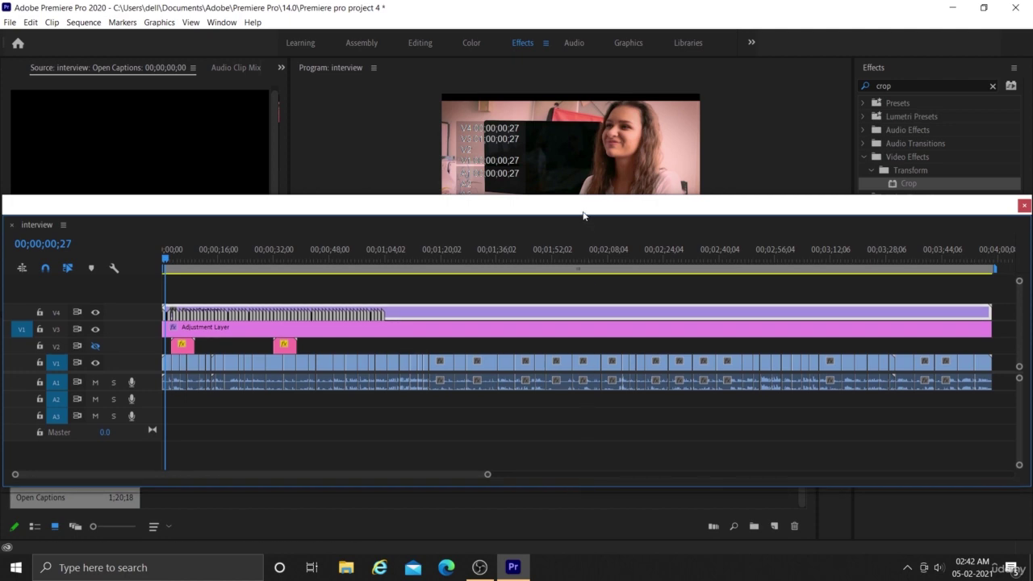
pyautogui.moveTo(582, 226); pyautogui.dragTo(591, 291)
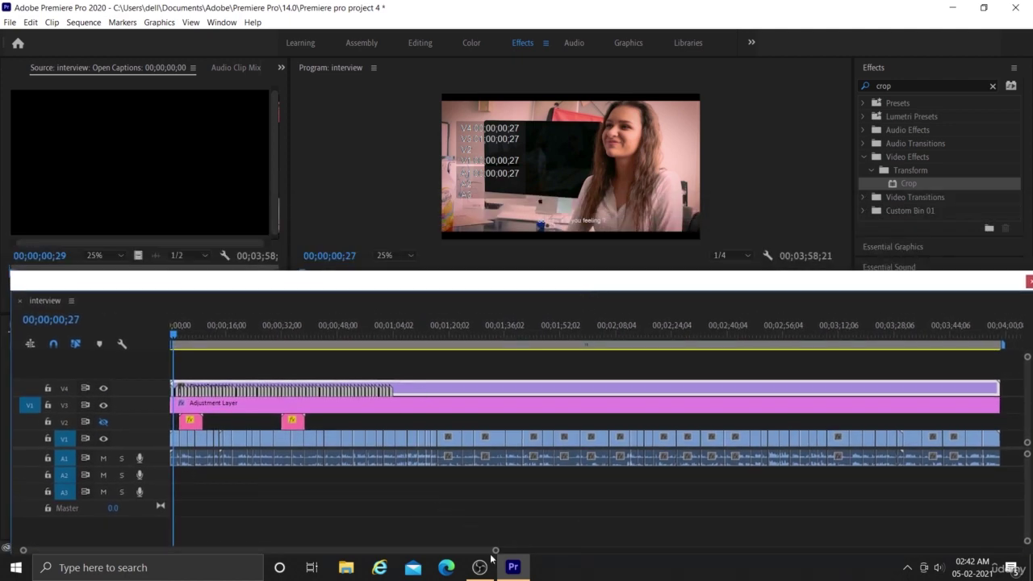
pyautogui.moveTo(495, 552); pyautogui.dragTo(438, 547)
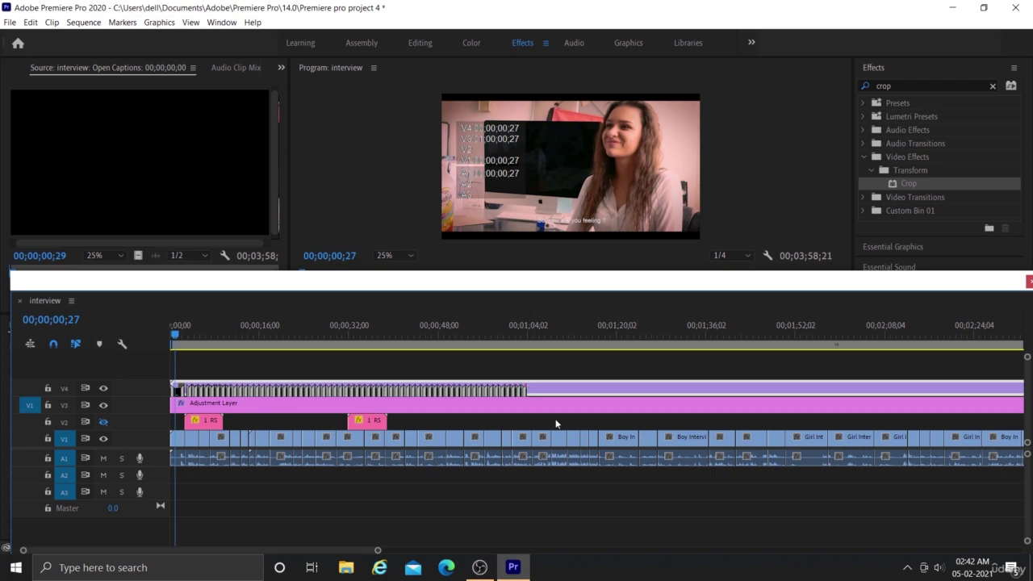
pyautogui.moveTo(614, 284); pyautogui.dragTo(594, 256)
# Step: Zoom the timeline in and move the last caption block forward along V4 to about 00;01;07
pyautogui.moveTo(362, 525); pyautogui.dragTo(303, 522)
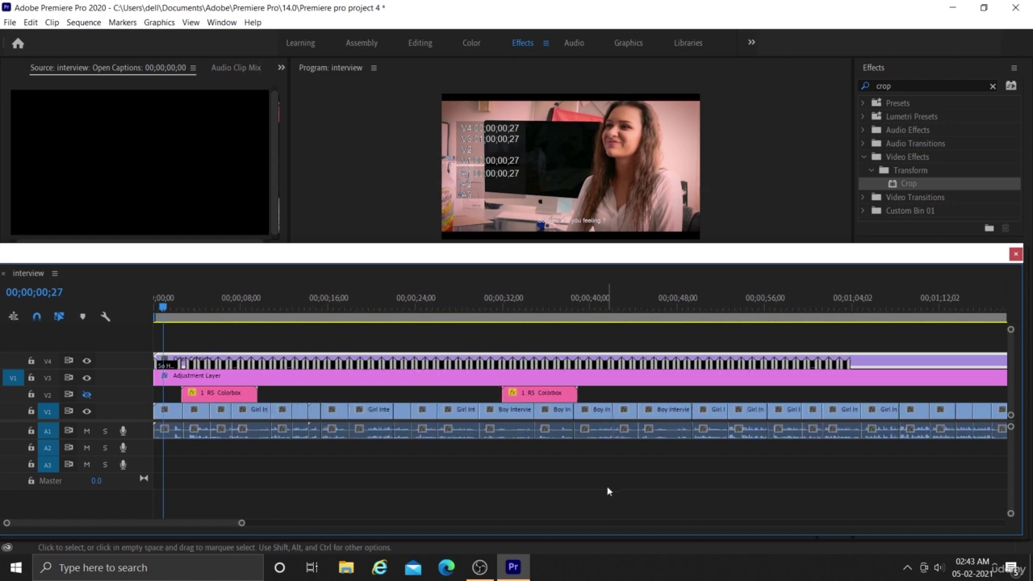
pyautogui.scroll(-5, 607, 486)
pyautogui.scroll(-4, 607, 491)
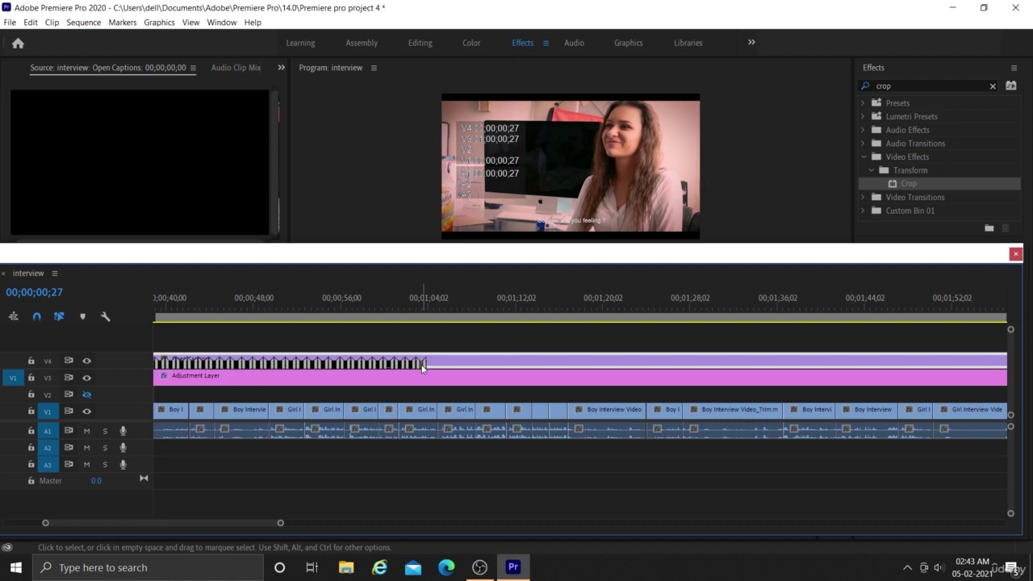
pyautogui.moveTo(422, 366); pyautogui.dragTo(478, 361)
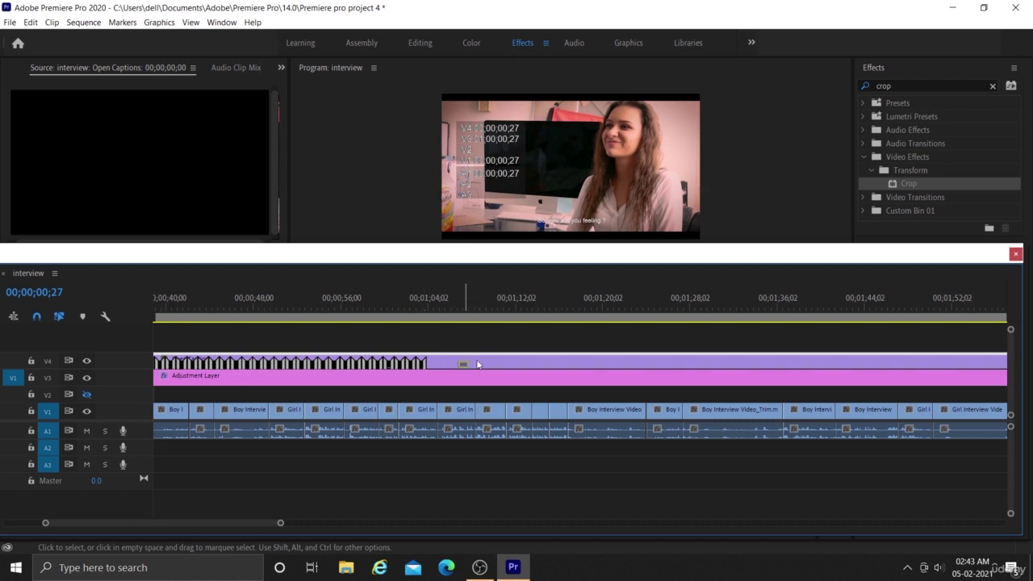
# Step: Move the last caption block on V4 forward to about 00;01;20 and the one before it to about 00;01;15
pyautogui.click(607, 367)
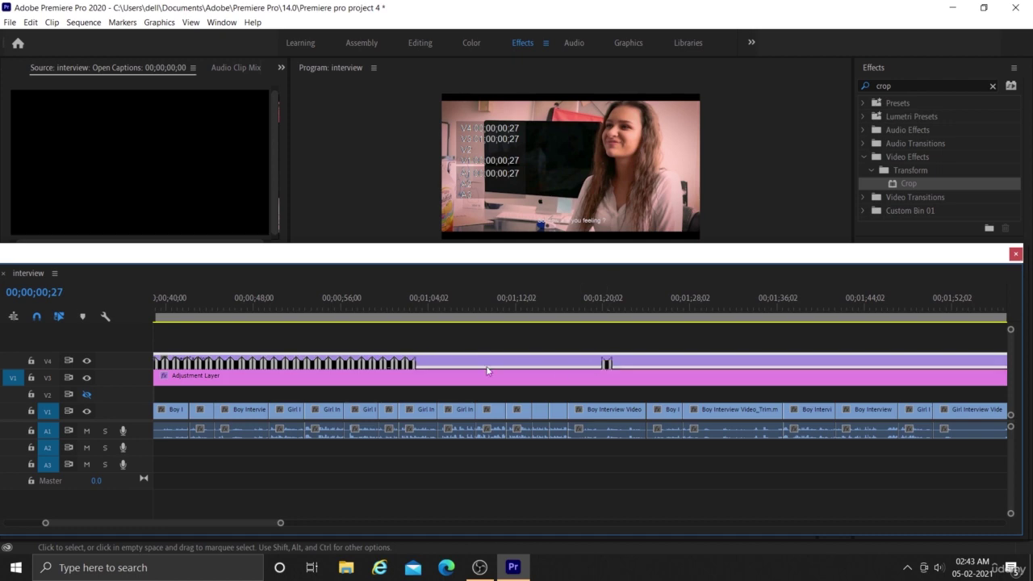
pyautogui.doubleClick(410, 367)
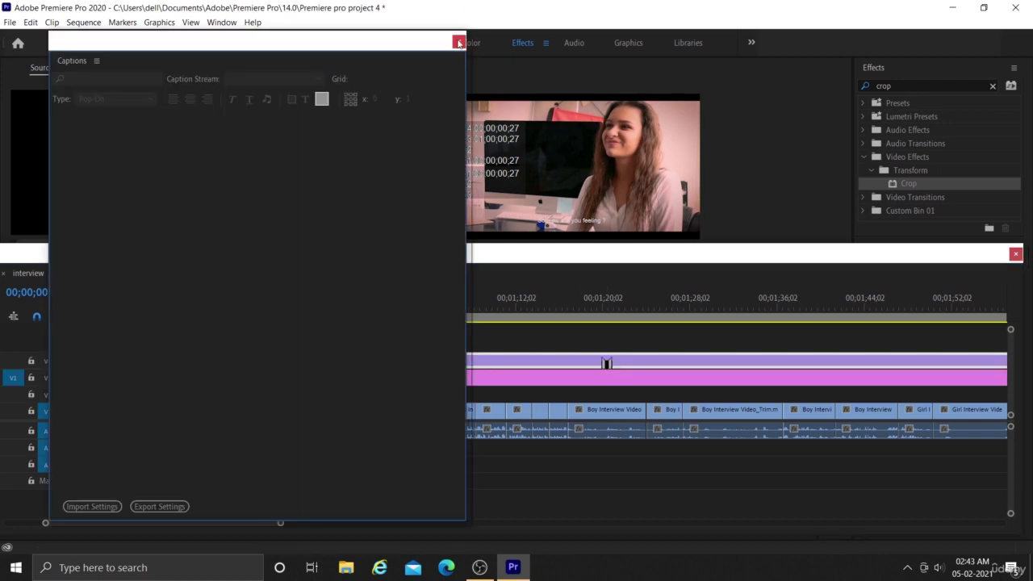
pyautogui.click(458, 41)
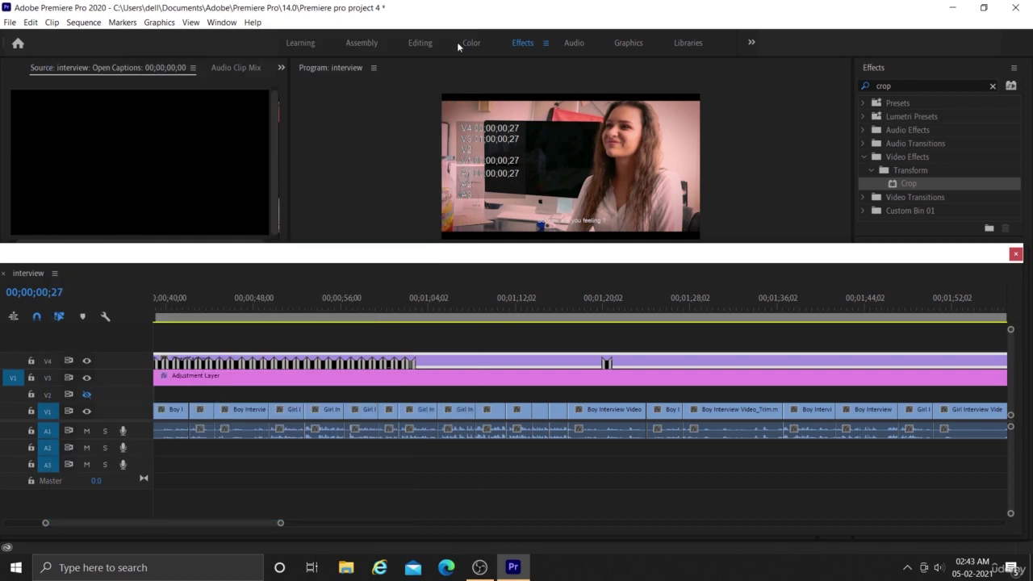
pyautogui.click(412, 368)
pyautogui.moveTo(467, 367); pyautogui.dragTo(521, 360)
pyautogui.click(548, 364)
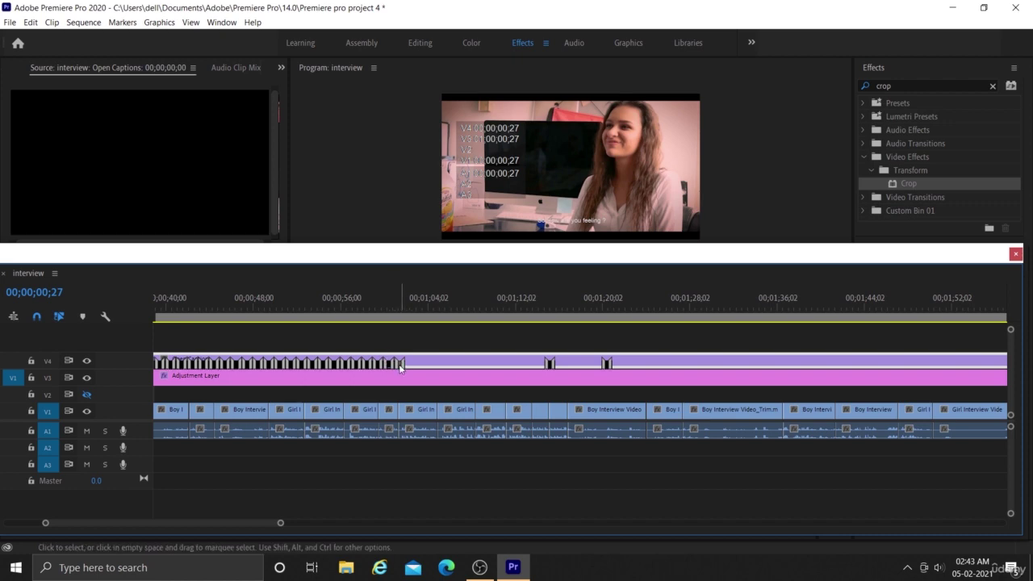
pyautogui.click(301, 369)
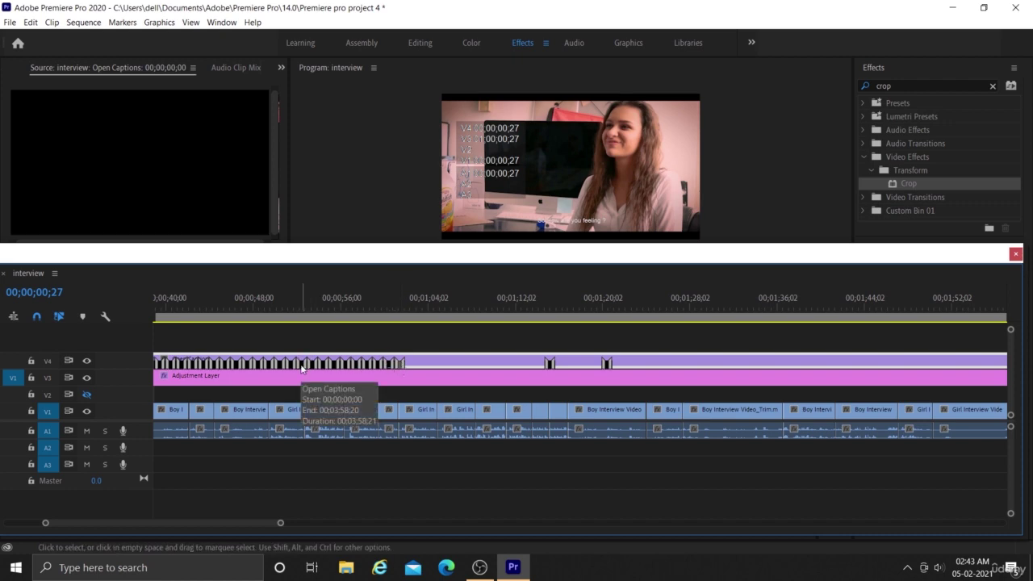
pyautogui.click(400, 368)
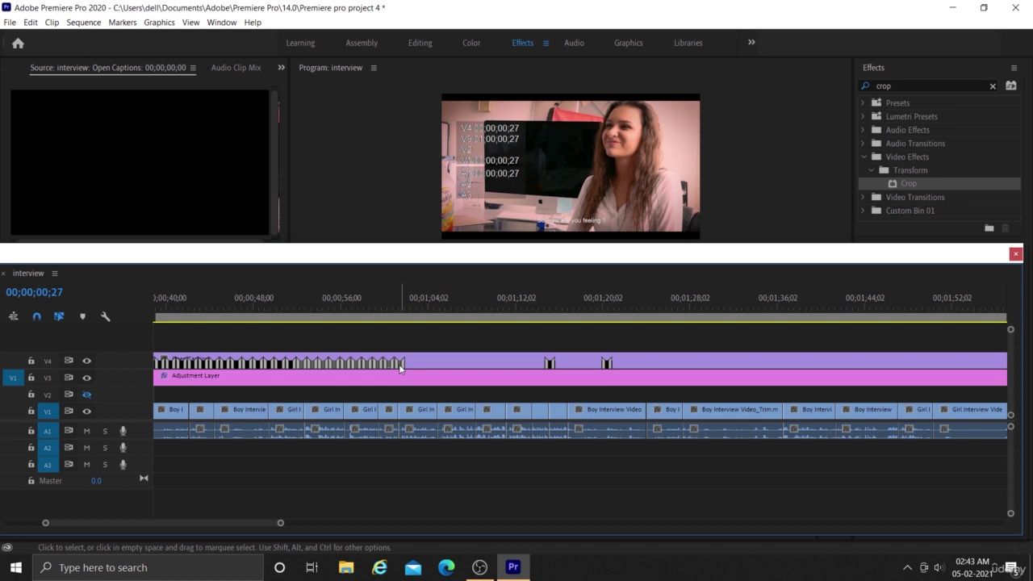
pyautogui.moveTo(401, 368)
pyautogui.mouseDown()
pyautogui.moveTo(431, 374)
pyautogui.moveTo(408, 367)
pyautogui.mouseUp()
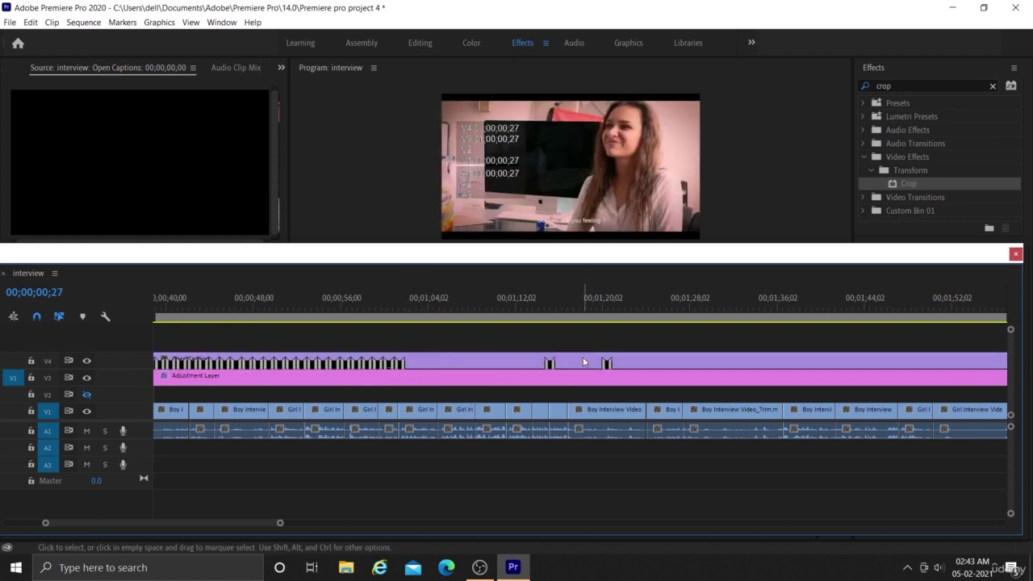
pyautogui.click(402, 369)
pyautogui.moveTo(402, 370); pyautogui.dragTo(408, 372)
pyautogui.hotkey('ctrl', 'z')
# Step: Move the next three caption blocks at the end of the packed group forward to about 00;01;12, 00;01;09 and 00;01;06
pyautogui.click(402, 368)
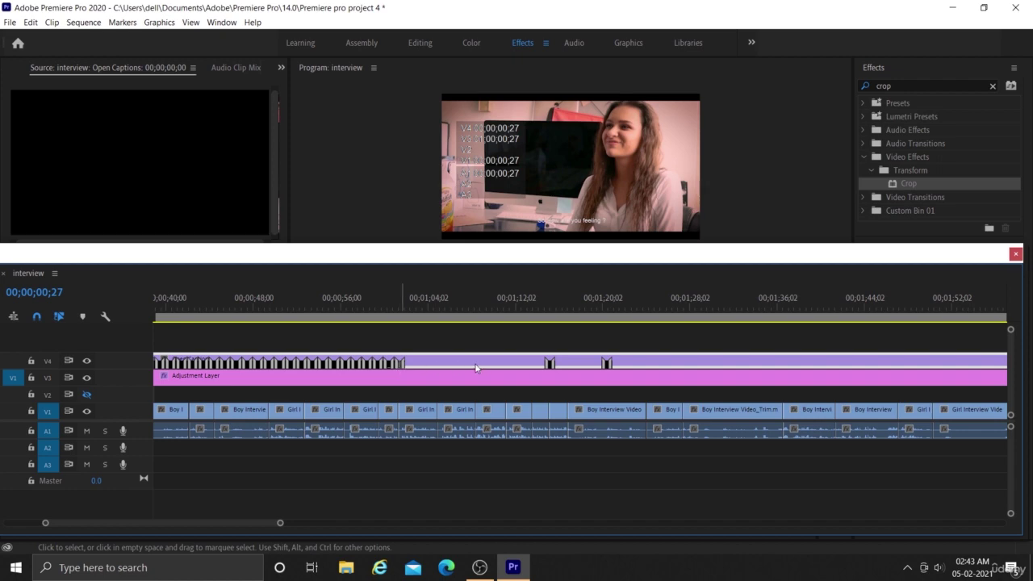
pyautogui.moveTo(480, 367); pyautogui.dragTo(515, 363)
pyautogui.moveTo(467, 363); pyautogui.dragTo(486, 364)
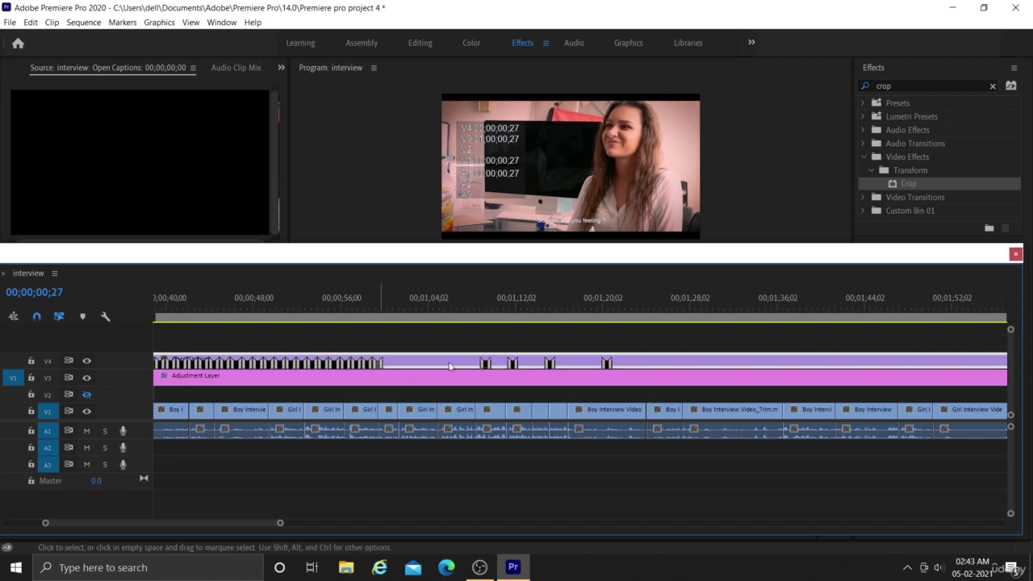
pyautogui.moveTo(377, 362); pyautogui.dragTo(456, 364)
# Step: Move the five spaced-out caption blocks forward along V4 to about 00;01;44, 00;01;53, 00;02;02, 00;02;08 and 00;02;14
pyautogui.scroll(-3, 537, 372)
pyautogui.scroll(-2, 536, 372)
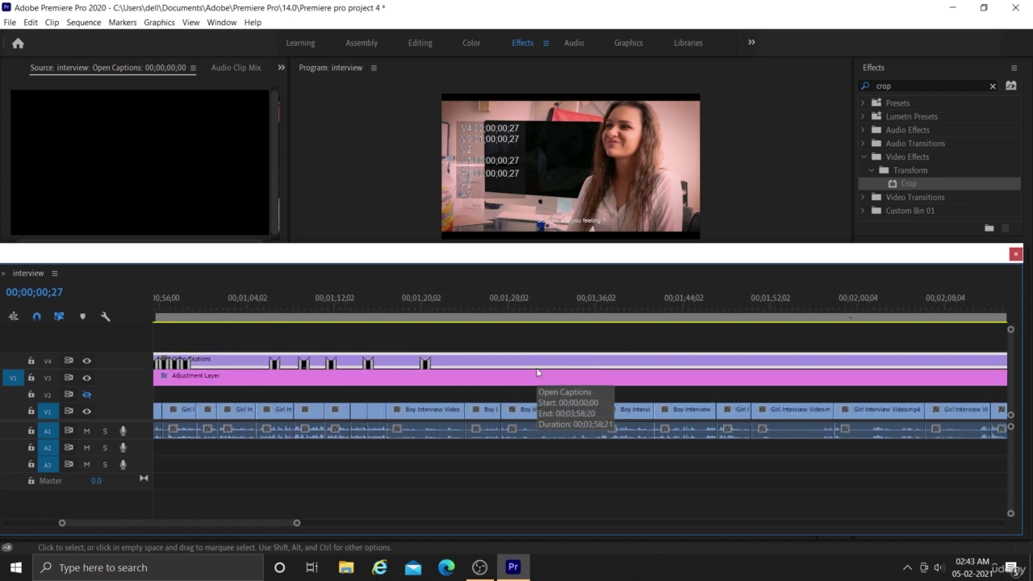
pyautogui.scroll(-1, 536, 372)
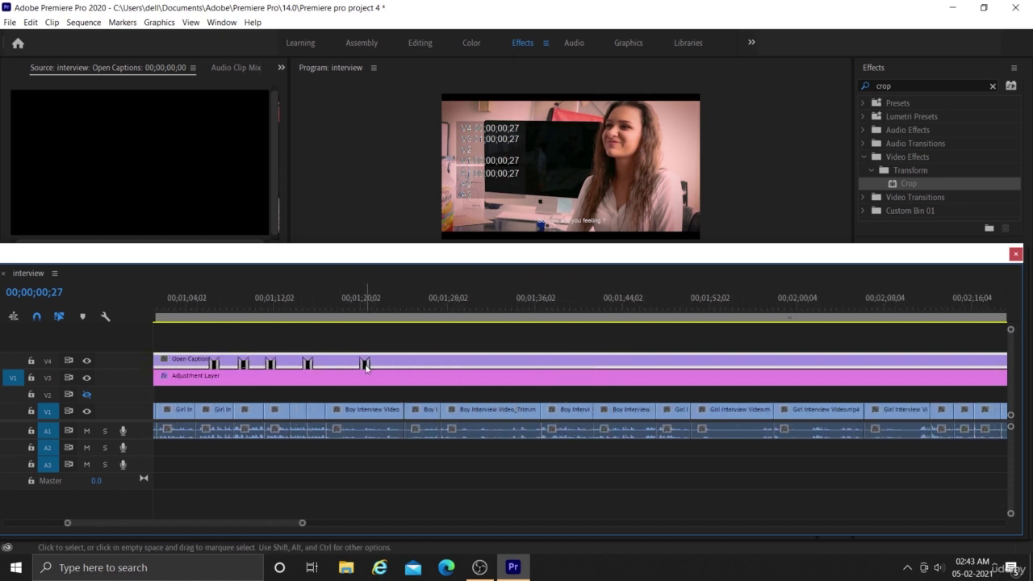
pyautogui.moveTo(366, 368); pyautogui.dragTo(955, 373)
pyautogui.moveTo(308, 369); pyautogui.dragTo(885, 368)
pyautogui.moveTo(271, 367); pyautogui.dragTo(820, 376)
pyautogui.moveTo(246, 363); pyautogui.dragTo(726, 365)
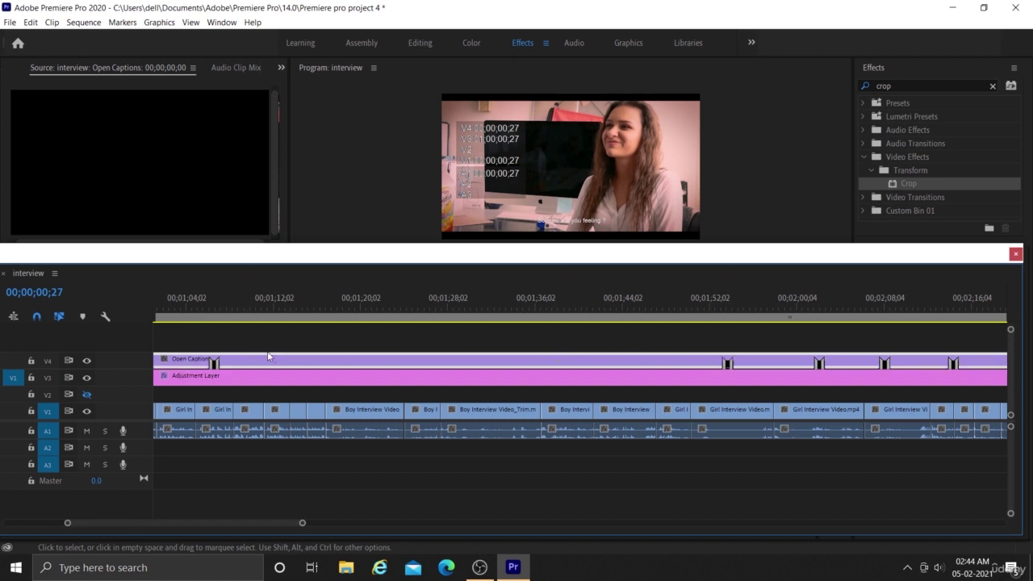
pyautogui.moveTo(214, 364); pyautogui.dragTo(619, 366)
# Step: Move the last four caption blocks on V4 further forward to about 00;02;55, 00;02;59, 00;03;02 and 00;03;04
pyautogui.scroll(-8, 740, 411)
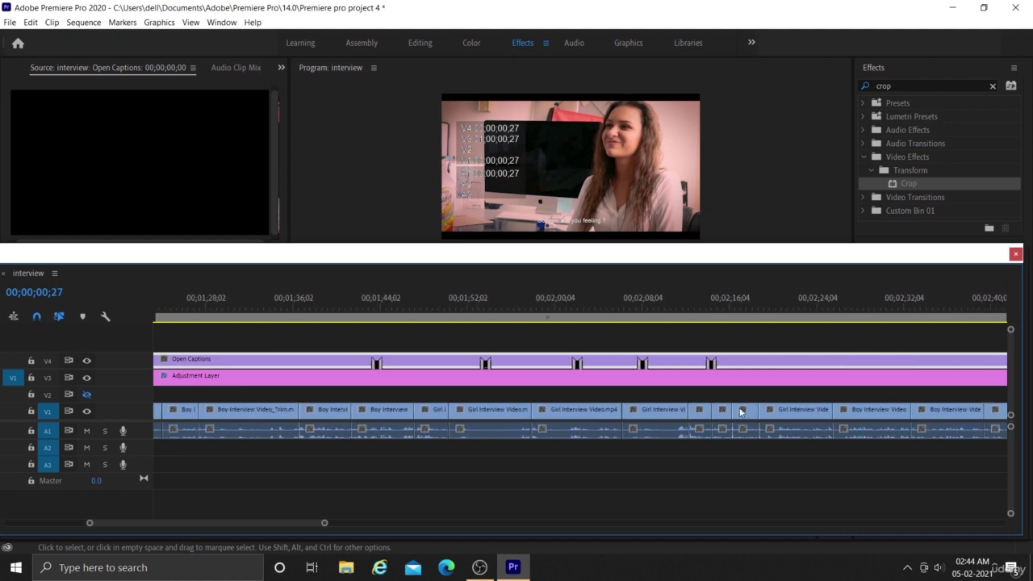
pyautogui.scroll(-5, 740, 412)
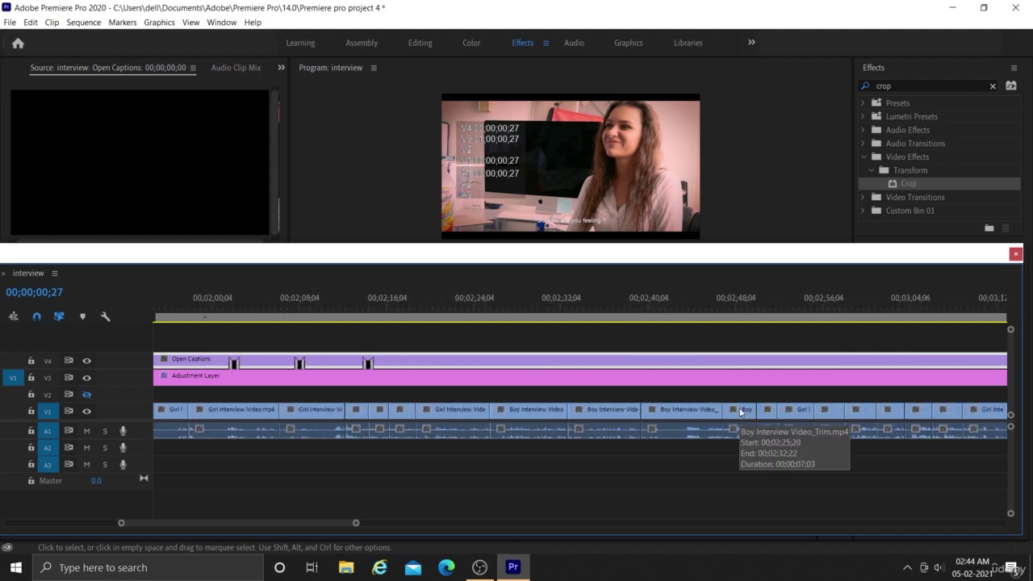
pyautogui.scroll(-3, 739, 411)
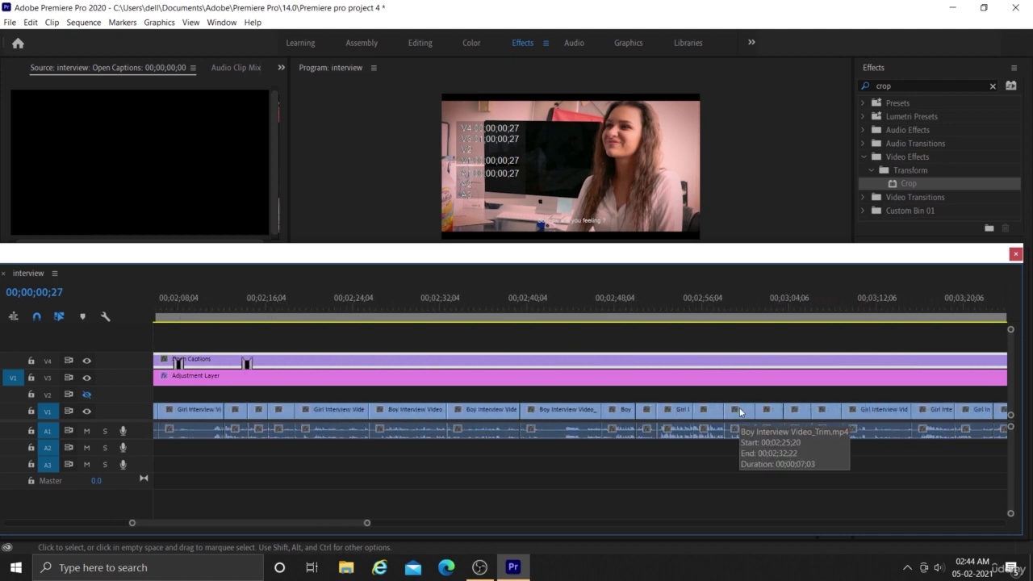
pyautogui.scroll(4, 740, 412)
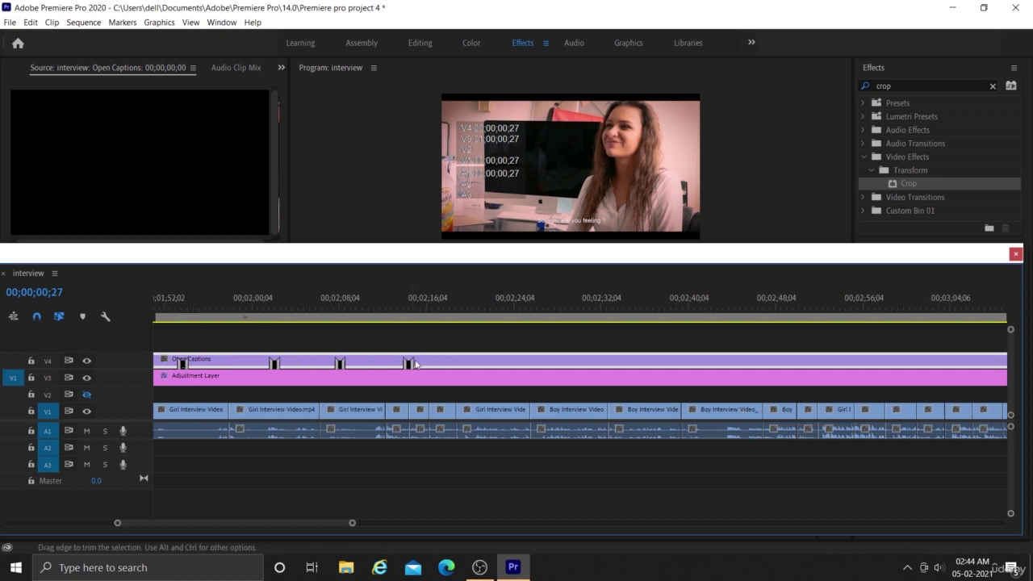
pyautogui.click(411, 368)
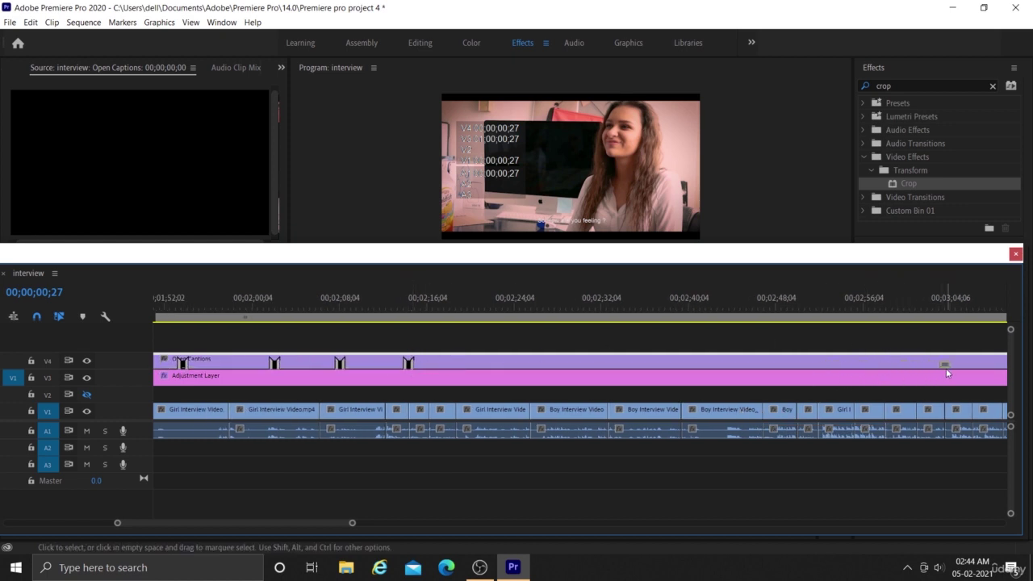
pyautogui.moveTo(946, 373); pyautogui.dragTo(946, 371)
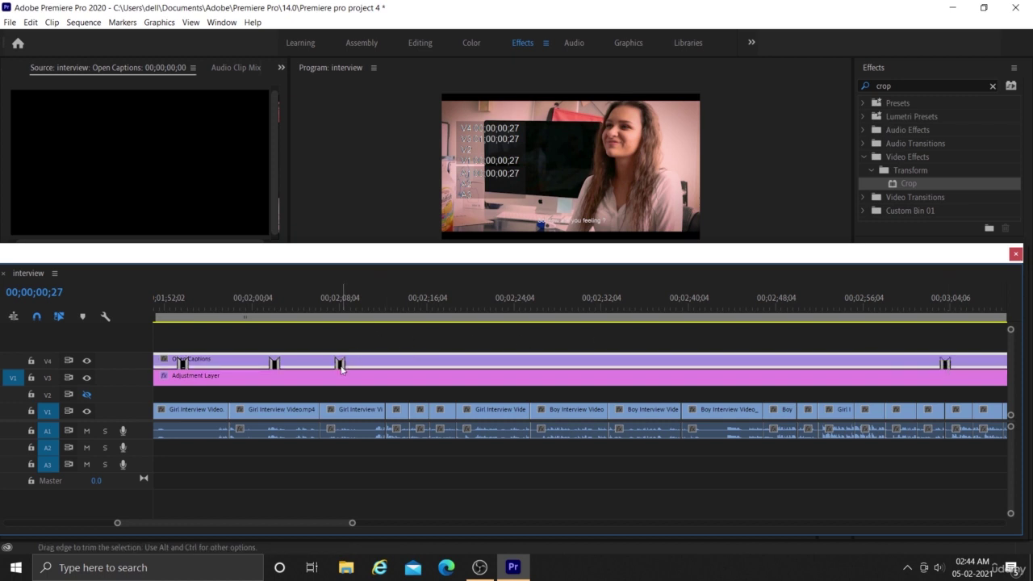
pyautogui.moveTo(340, 367); pyautogui.dragTo(931, 368)
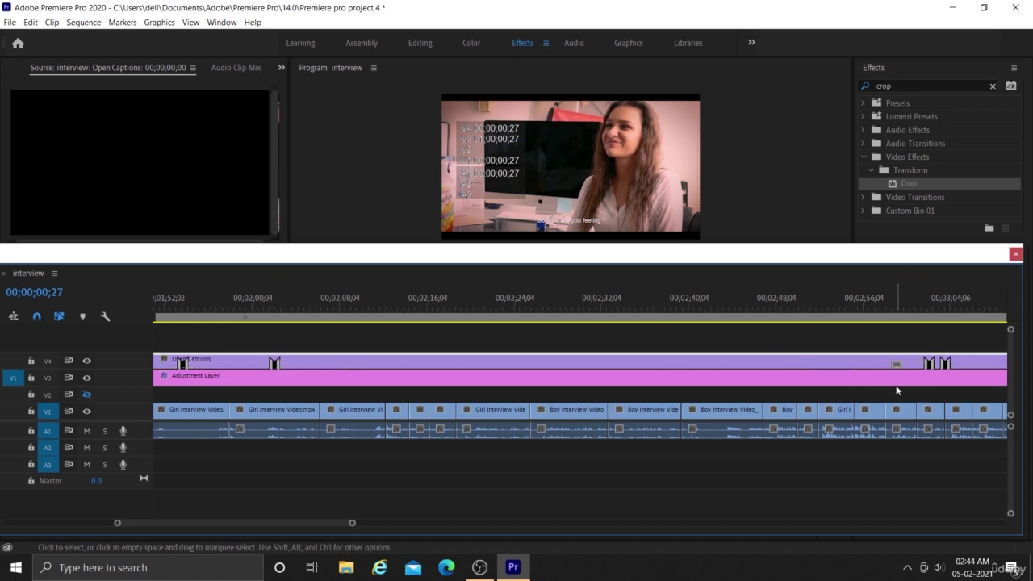
pyautogui.moveTo(901, 386); pyautogui.dragTo(900, 386)
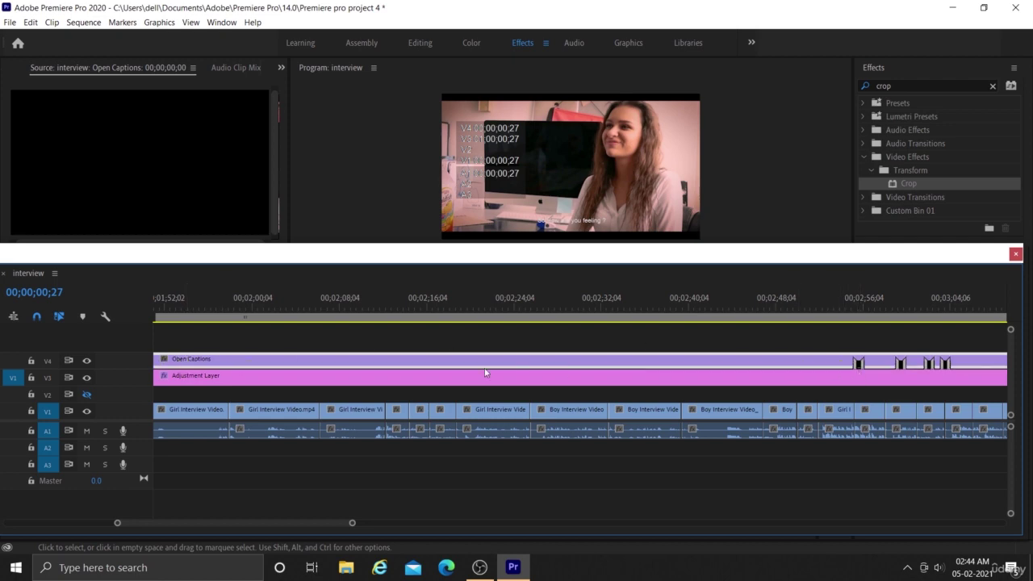
# Step: Move the caption block left near 00;01;44 forward along V4 to about 00;02;43
pyautogui.scroll(2, 376, 368)
pyautogui.scroll(4, 376, 368)
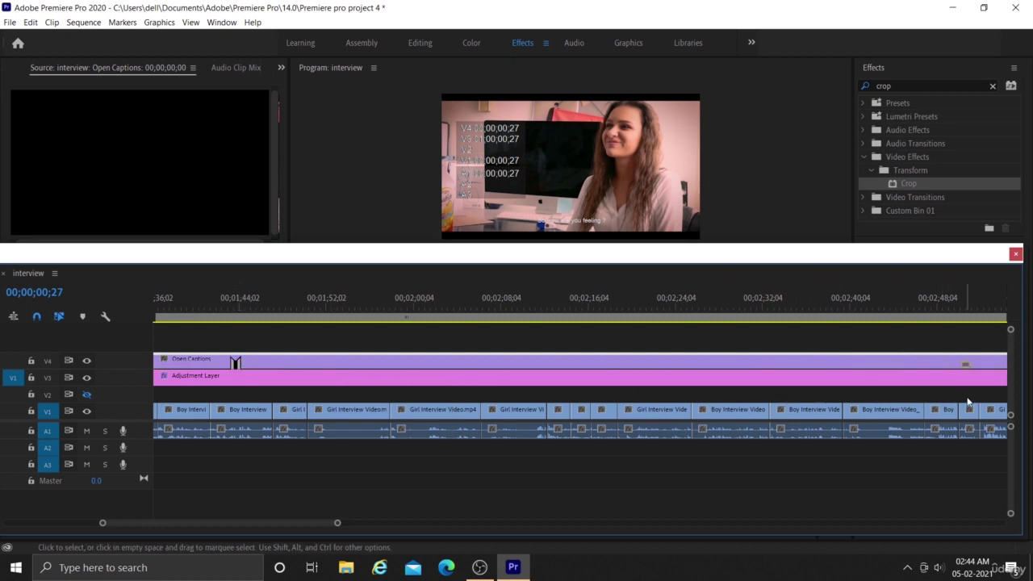
pyautogui.scroll(-3, 834, 407)
pyautogui.scroll(-4, 834, 408)
pyautogui.scroll(-3, 833, 408)
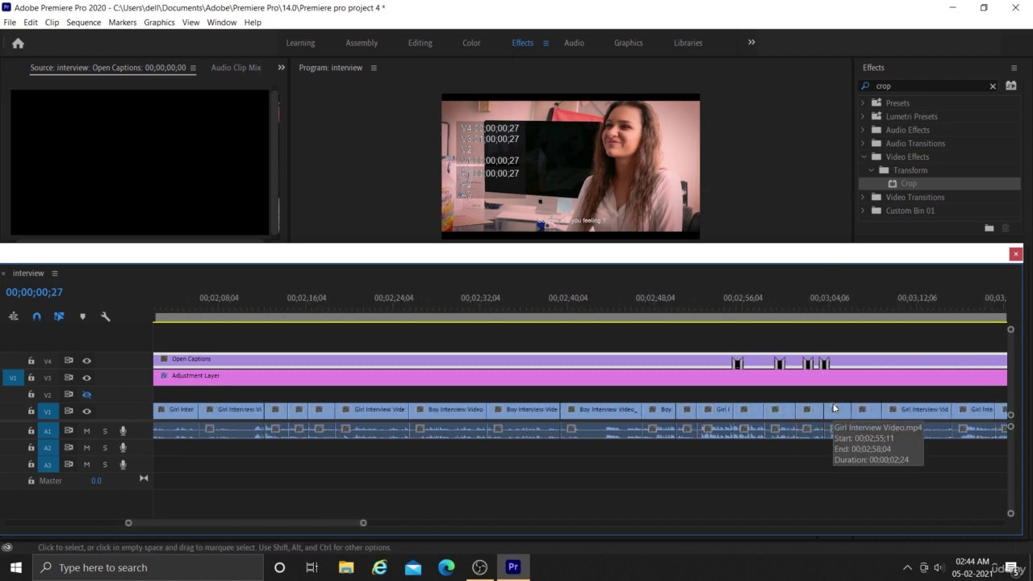
pyautogui.scroll(8, 430, 385)
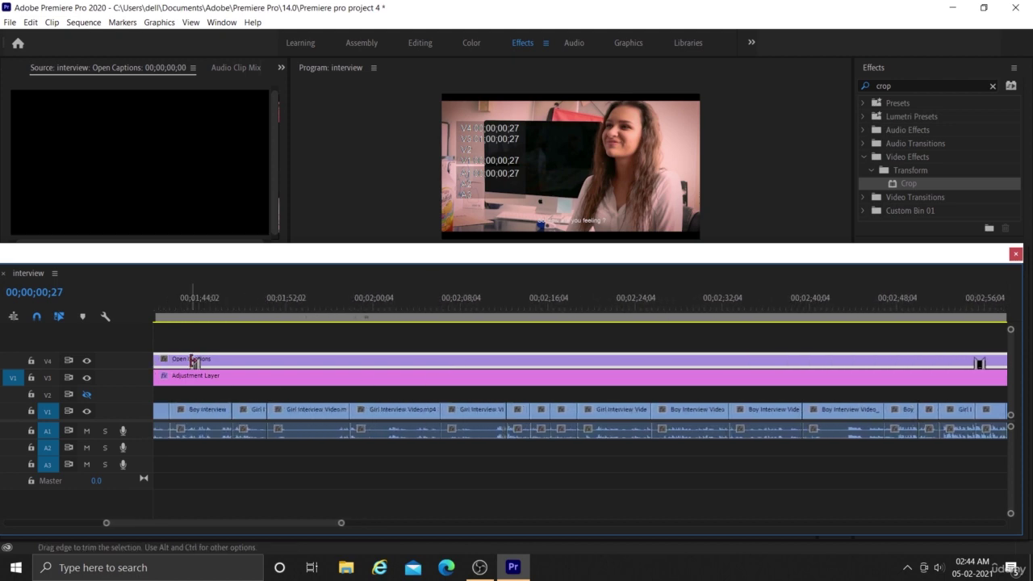
pyautogui.moveTo(194, 365)
pyautogui.mouseDown()
pyautogui.moveTo(641, 372)
pyautogui.moveTo(846, 389)
pyautogui.mouseUp()
# Step: Move the last caption to about 00;03;54, extend it to the sequence end, and place the playhead on it at 00;03;55;17
pyautogui.scroll(-6, 815, 397)
pyautogui.scroll(-2, 815, 397)
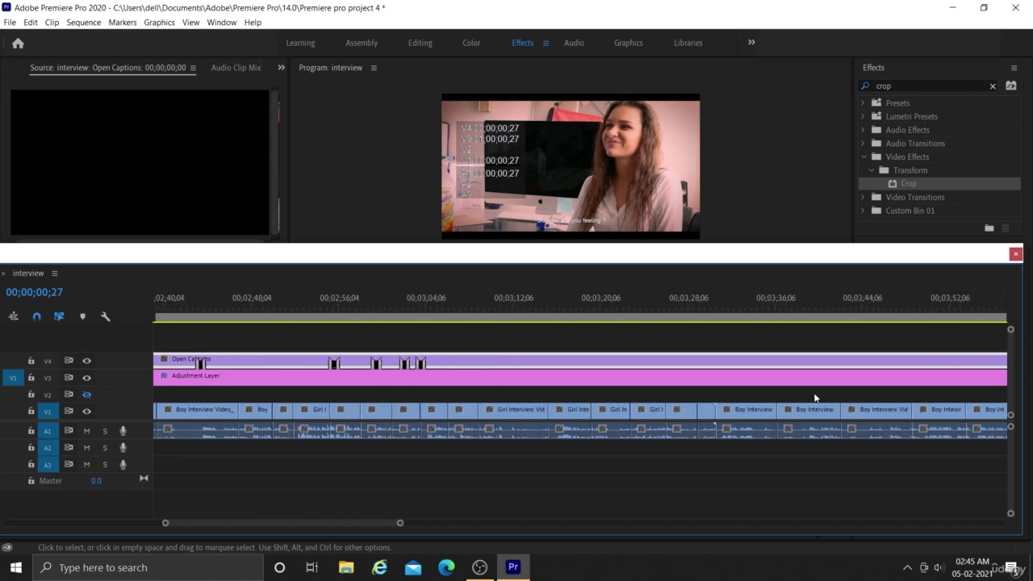
pyautogui.scroll(-4, 815, 397)
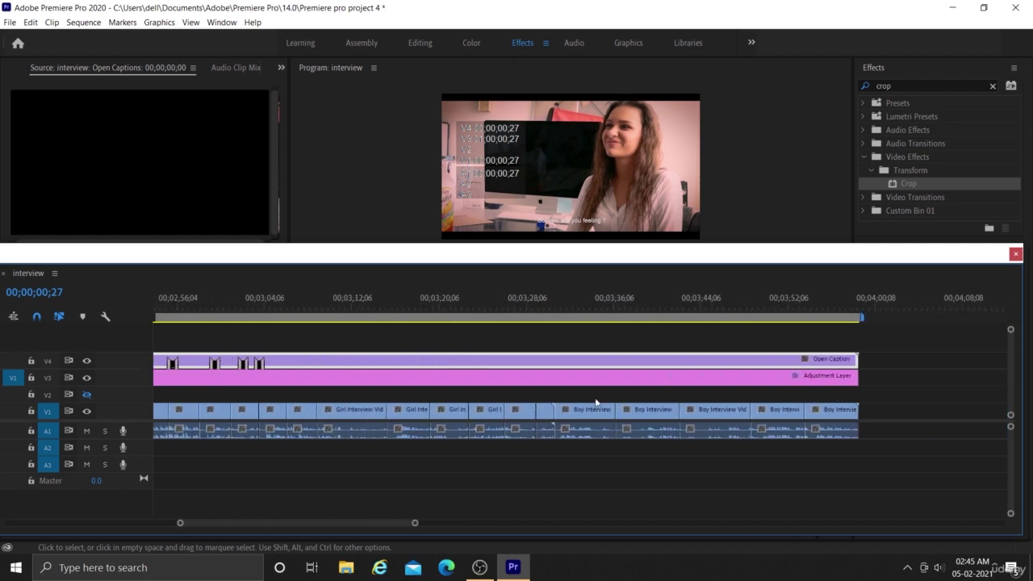
pyautogui.moveTo(259, 368)
pyautogui.mouseDown()
pyautogui.moveTo(641, 357)
pyautogui.moveTo(628, 384)
pyautogui.moveTo(733, 369)
pyautogui.moveTo(835, 373)
pyautogui.moveTo(809, 379)
pyautogui.moveTo(820, 367)
pyautogui.mouseUp()
pyautogui.moveTo(816, 365); pyautogui.dragTo(816, 365)
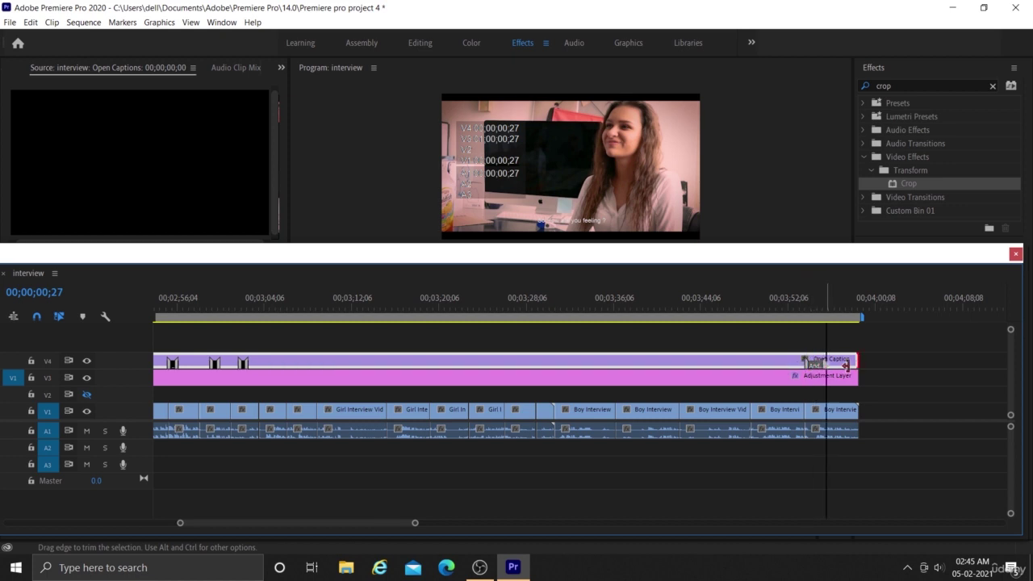
pyautogui.click(825, 300)
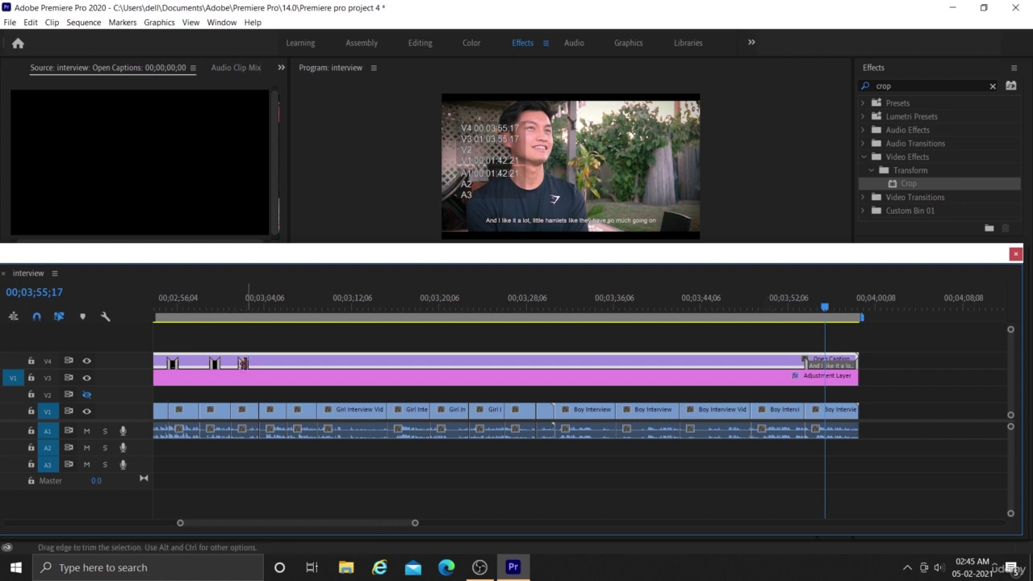
# Step: Stretch and trim the "I don't know just the story" caption to about 00;03;49–00;03;54 and "Watching as a kid" to about 00;03;42–00;03;49
pyautogui.moveTo(243, 363); pyautogui.dragTo(800, 369)
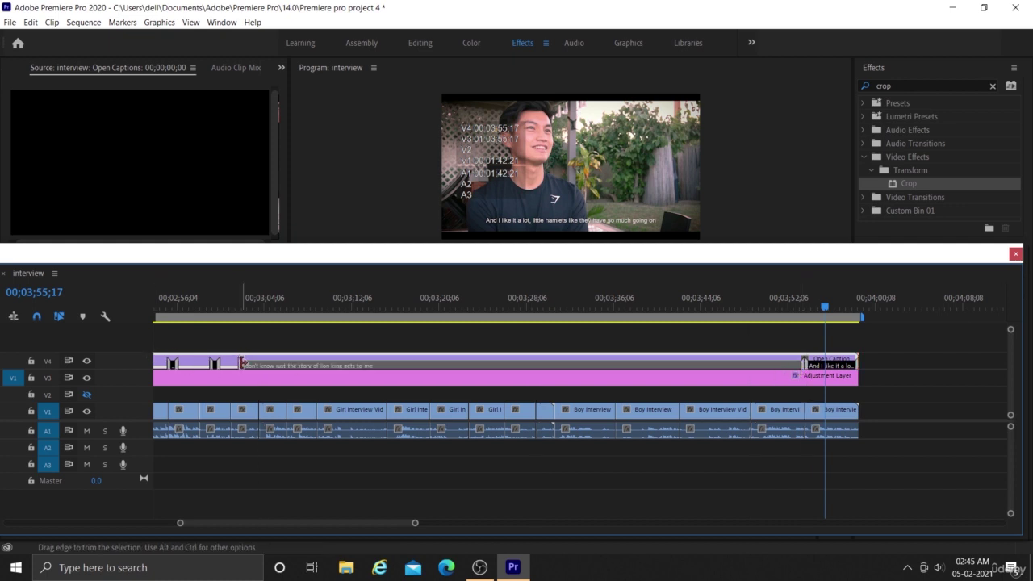
pyautogui.moveTo(242, 362); pyautogui.dragTo(756, 362)
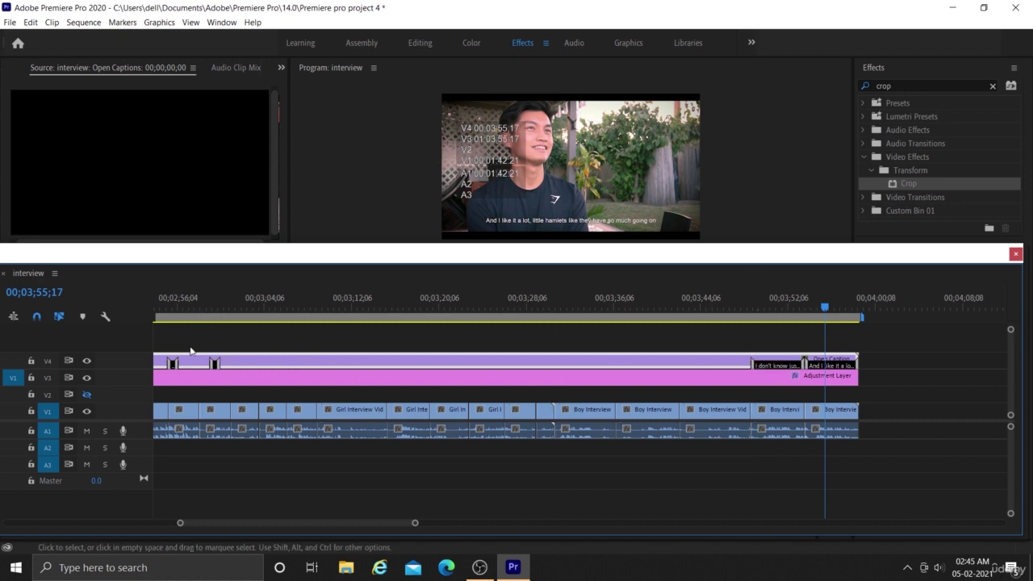
pyautogui.moveTo(215, 362); pyautogui.dragTo(746, 366)
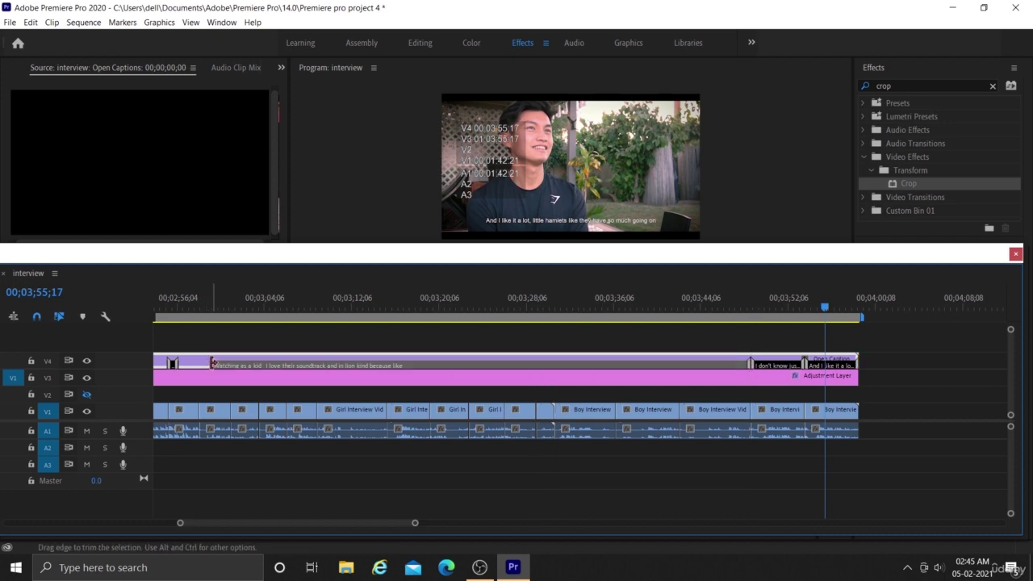
pyautogui.moveTo(212, 361); pyautogui.dragTo(679, 388)
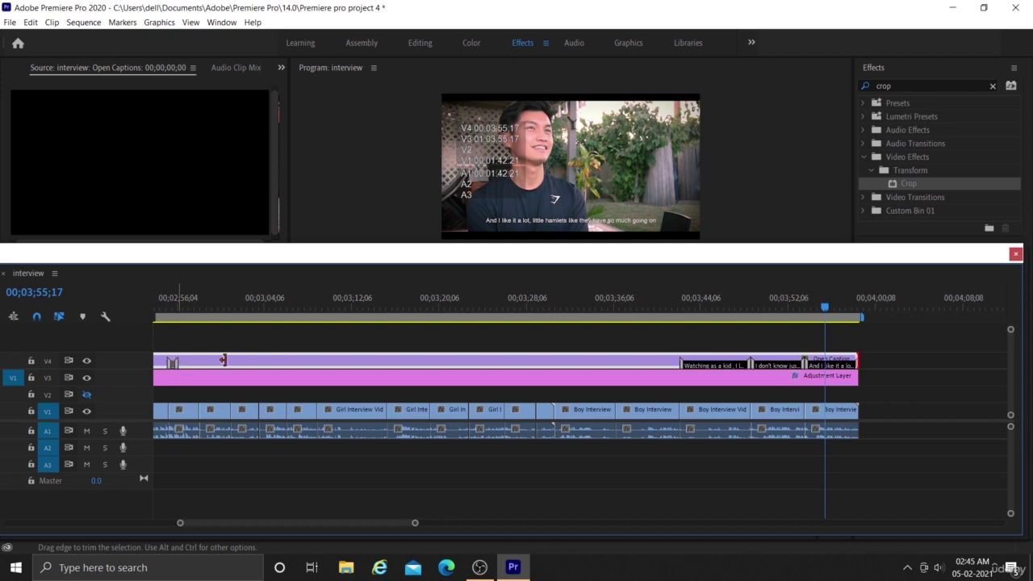
# Step: Fit the "It is like one of those Disney movies" caption to about 00;03;36–00;03;42 and place the playhead at its start, 00;03;36;15
pyautogui.moveTo(275, 359); pyautogui.dragTo(678, 365)
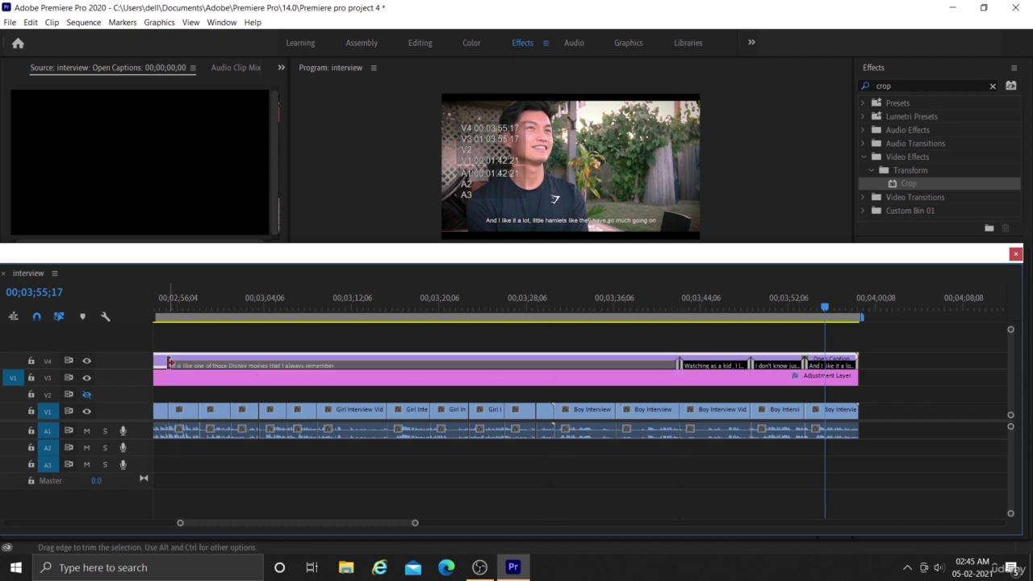
pyautogui.moveTo(170, 362); pyautogui.dragTo(617, 377)
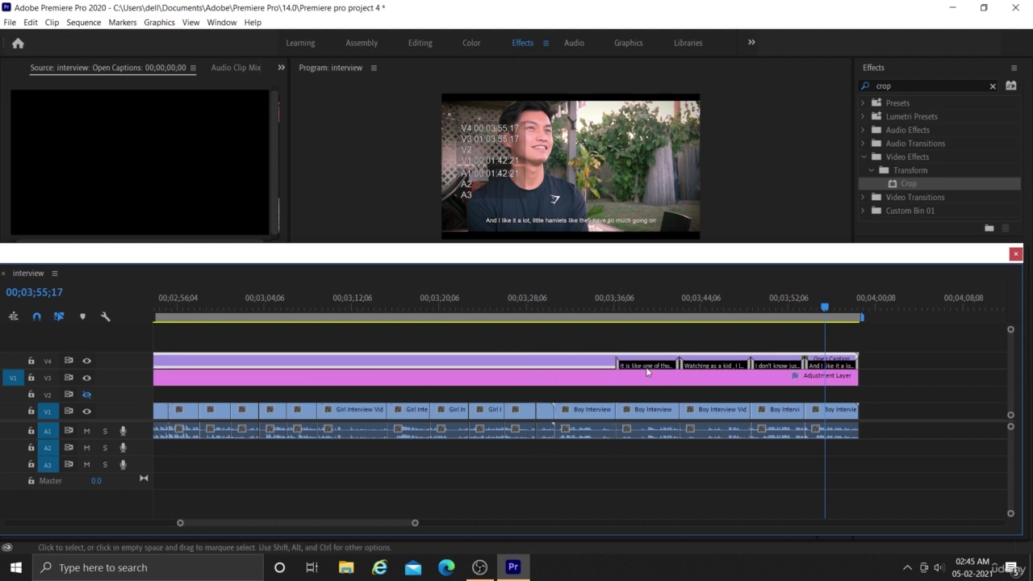
pyautogui.click(637, 305)
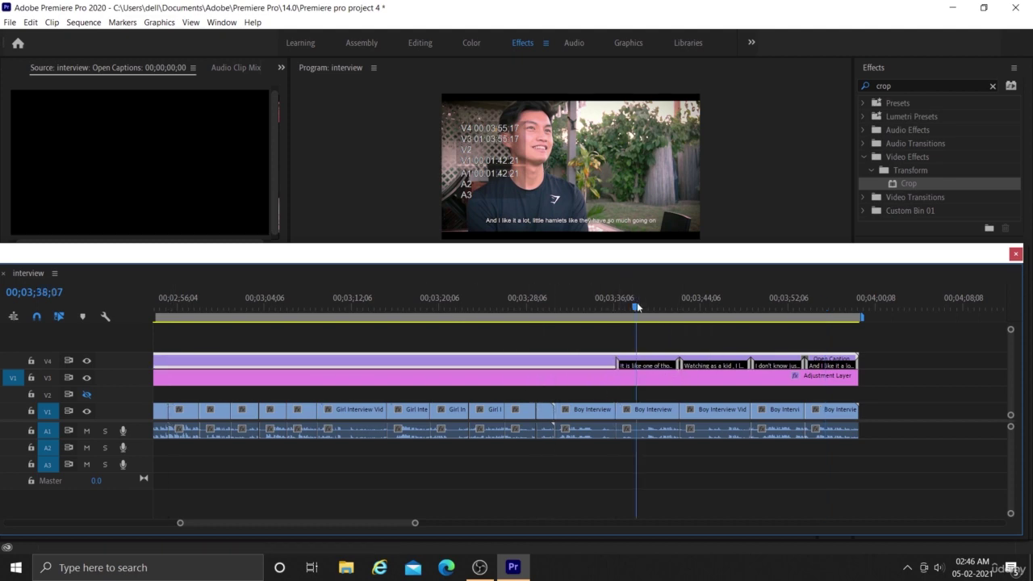
pyautogui.moveTo(636, 305); pyautogui.dragTo(617, 307)
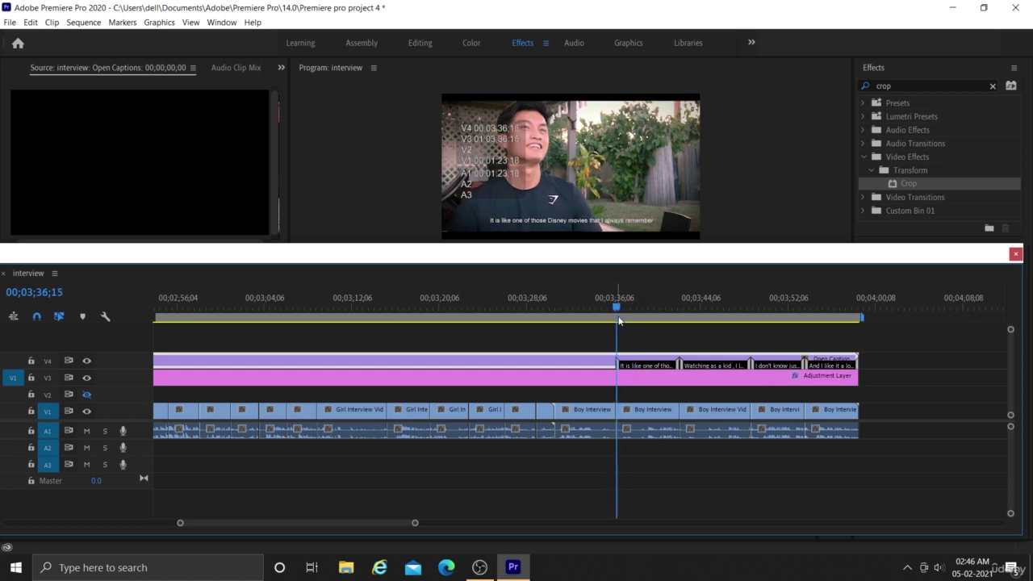
# Step: Play through the fitted captions from 00;03;36;15 to about 00;03;57 and return the playhead to 00;03;33;26
pyautogui.press('space')
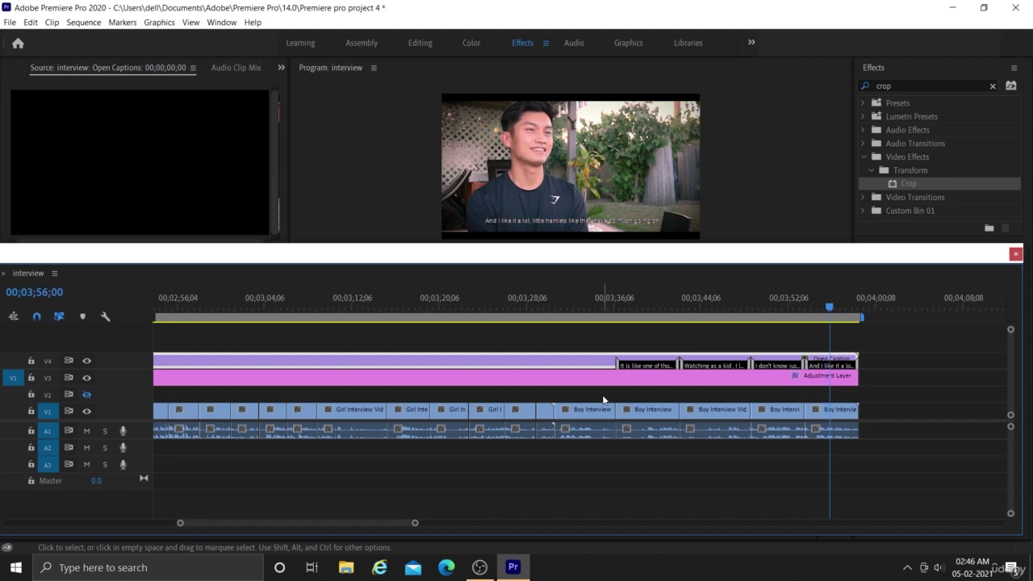
pyautogui.press('space')
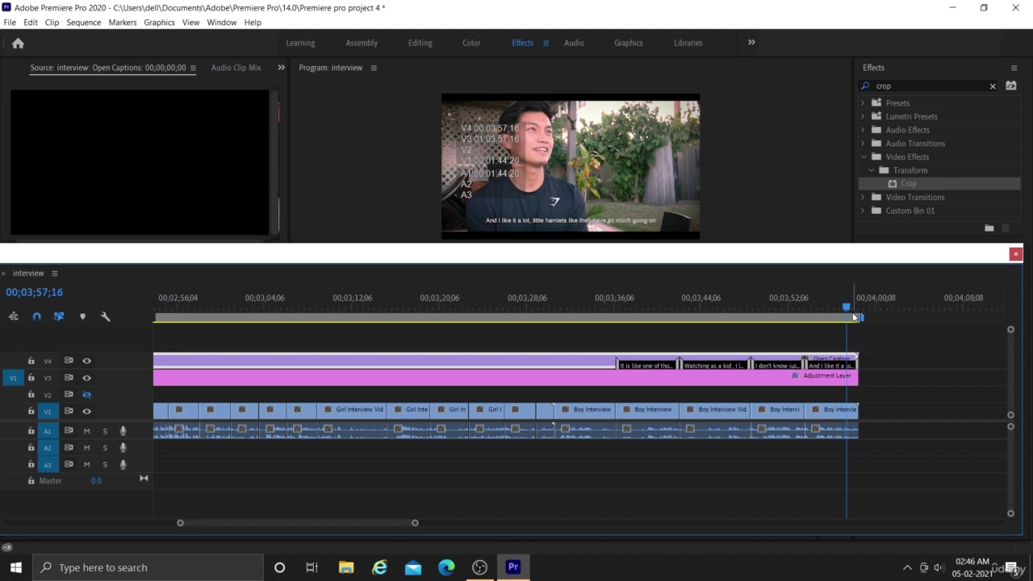
pyautogui.moveTo(846, 305); pyautogui.dragTo(588, 363)
# Step: Stretch the "I don't really watch Disney movie that much" caption to about 00;03;36 and trim its start to the interview clip's beginning near 00;03;31
pyautogui.scroll(4, 543, 409)
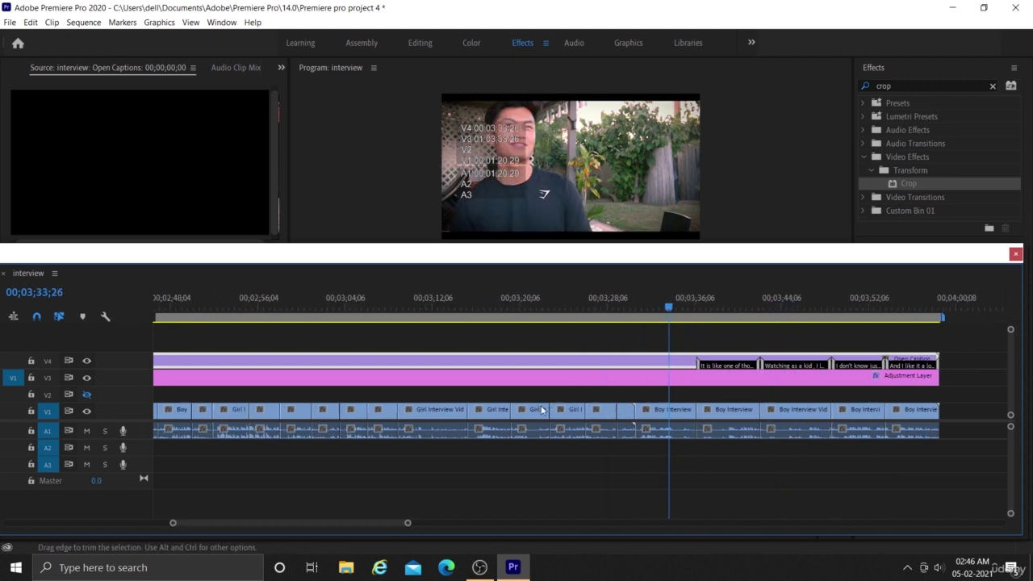
pyautogui.scroll(1, 542, 409)
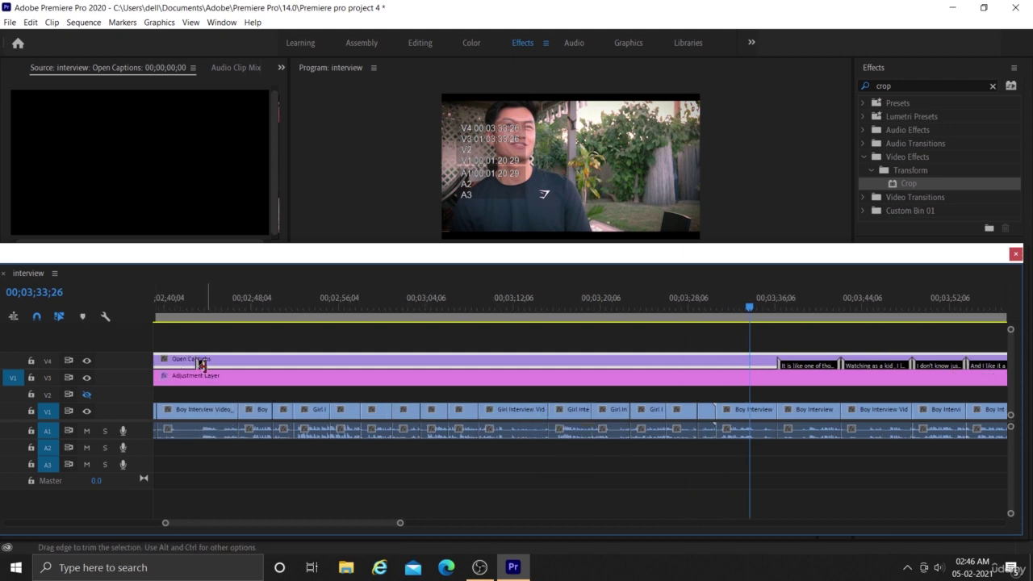
pyautogui.moveTo(202, 363); pyautogui.dragTo(775, 372)
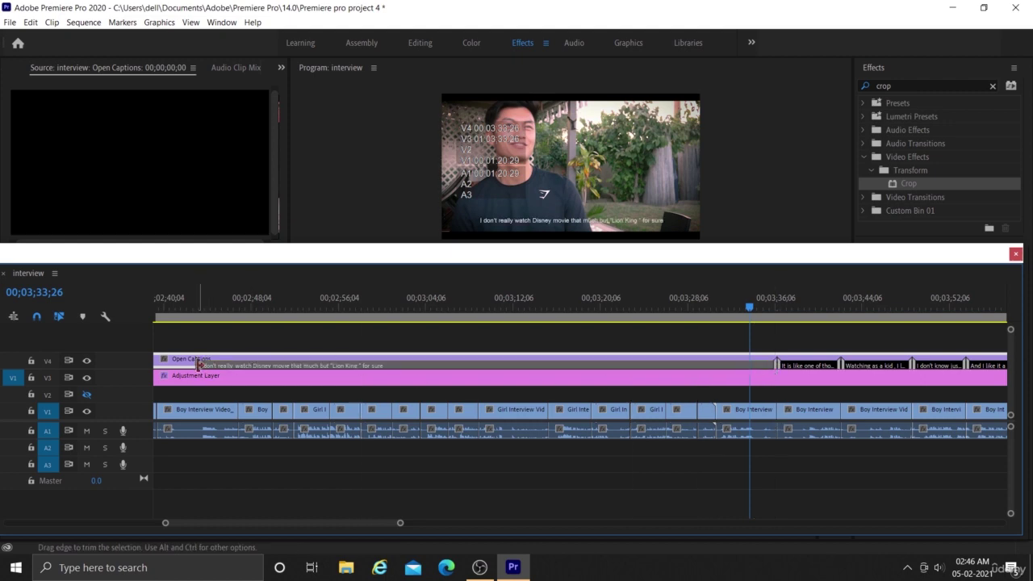
pyautogui.moveTo(196, 368); pyautogui.dragTo(718, 357)
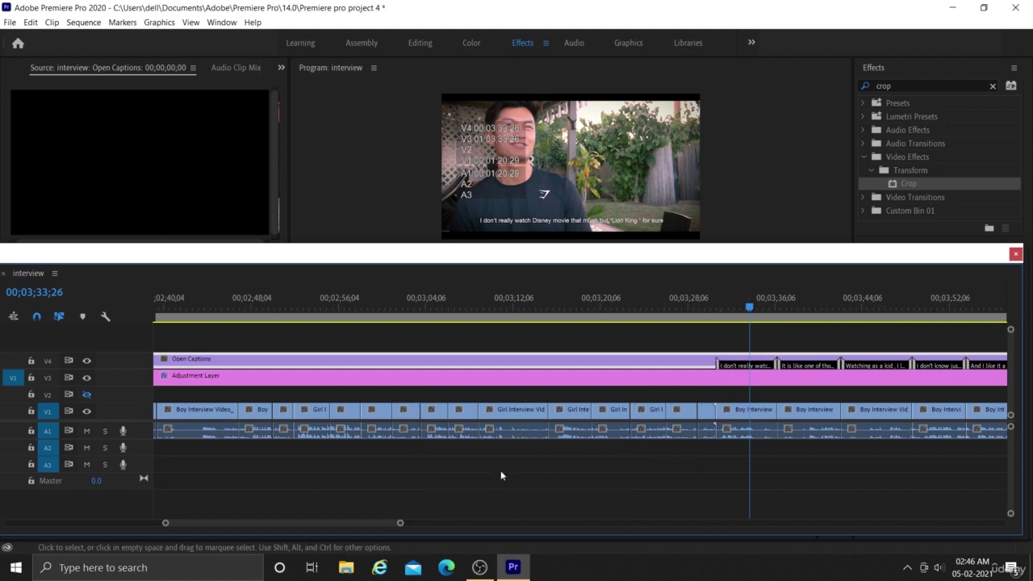
# Step: Move the last caption of the block ending near 00;00;59 forward along V4 to about 00;01;03–00;01;06
pyautogui.moveTo(399, 521); pyautogui.dragTo(503, 523)
pyautogui.scroll(5, 429, 414)
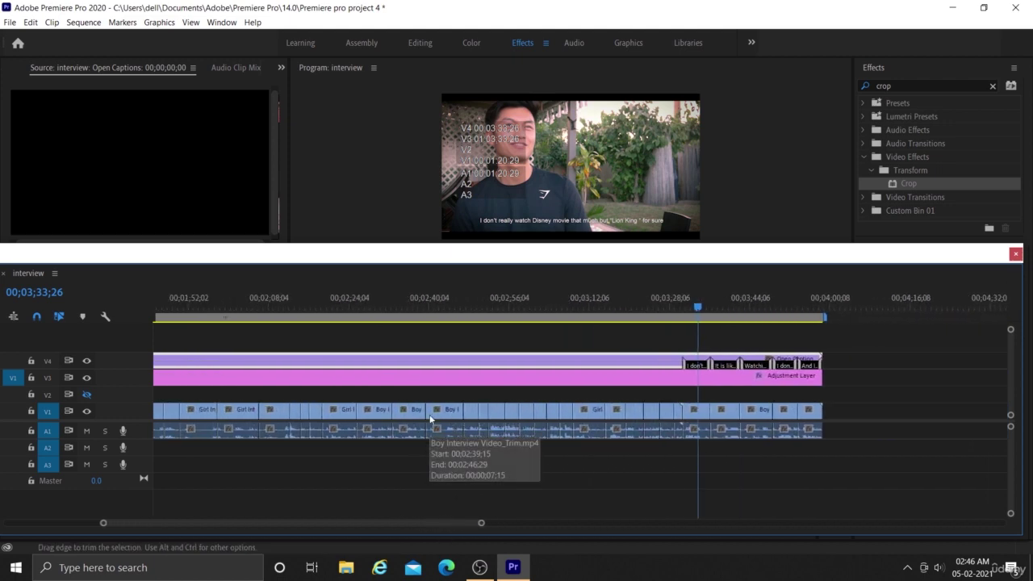
pyautogui.scroll(2, 429, 414)
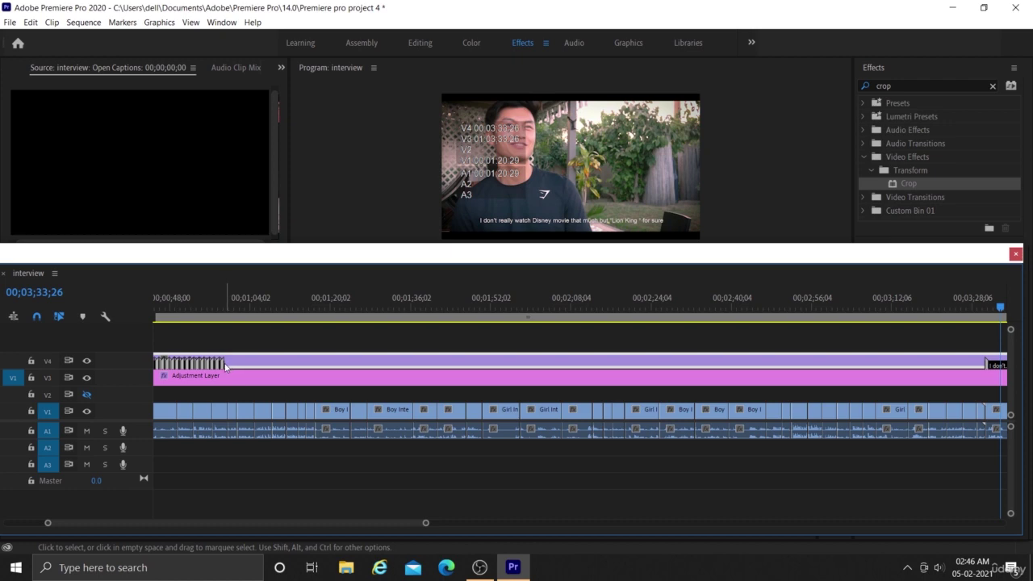
pyautogui.moveTo(226, 363); pyautogui.dragTo(299, 367)
pyautogui.moveTo(426, 525); pyautogui.dragTo(393, 523)
pyautogui.scroll(5, 297, 407)
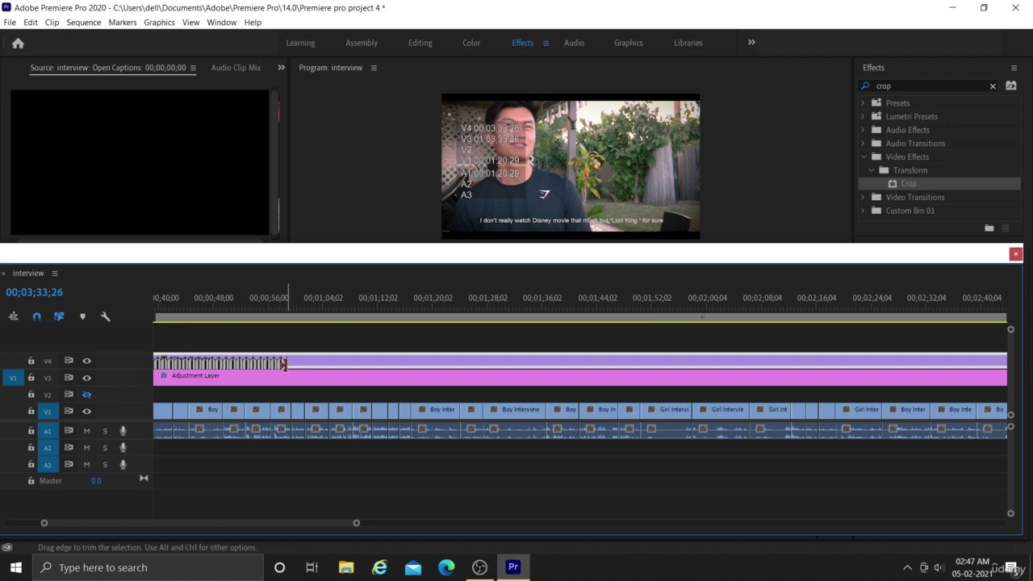
pyautogui.moveTo(288, 365); pyautogui.dragTo(327, 368)
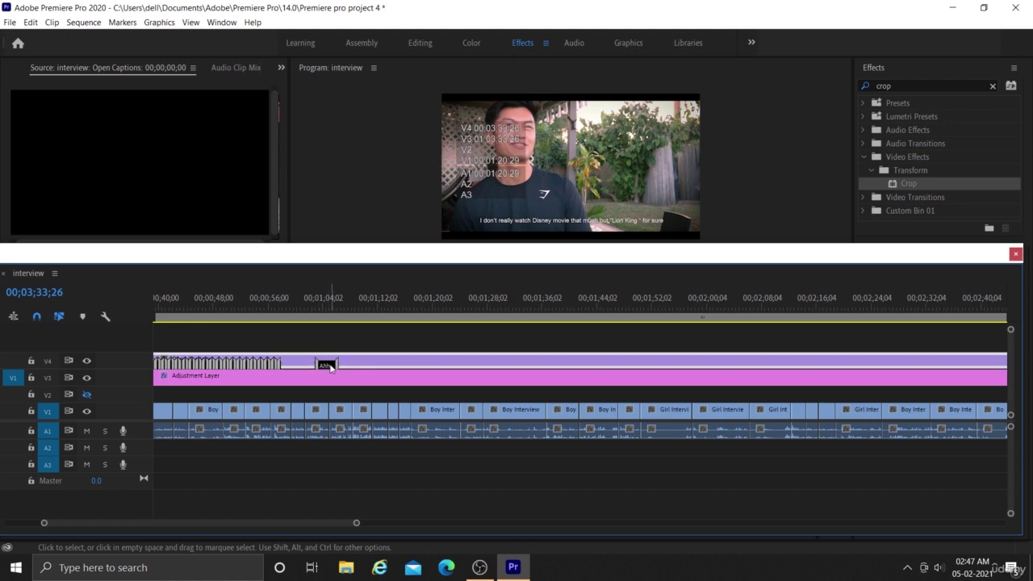